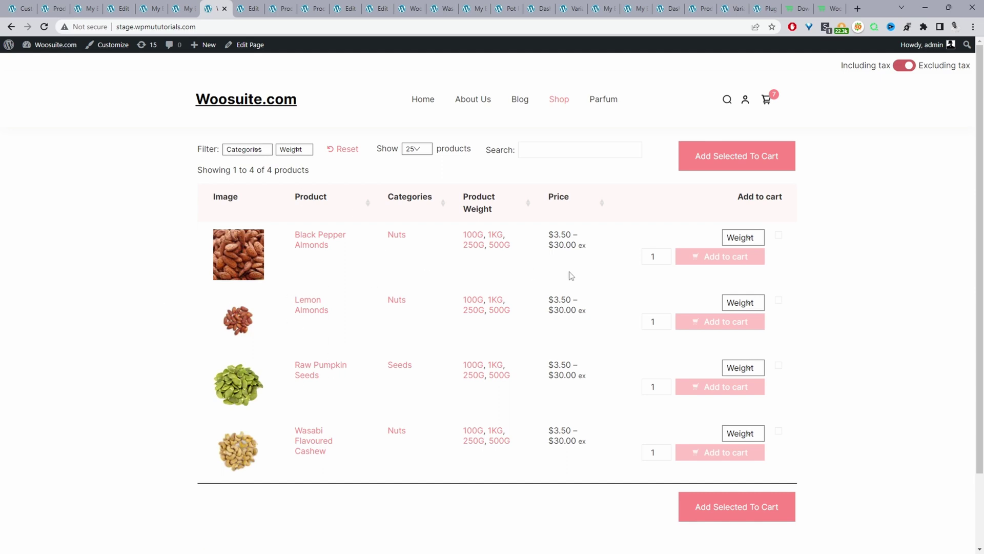
# Choose the 1KG weight for both Lemon Almonds and Raw Pumpkin Seeds in the shop's product table.
pyautogui.click(732, 305)
pyautogui.click(739, 338)
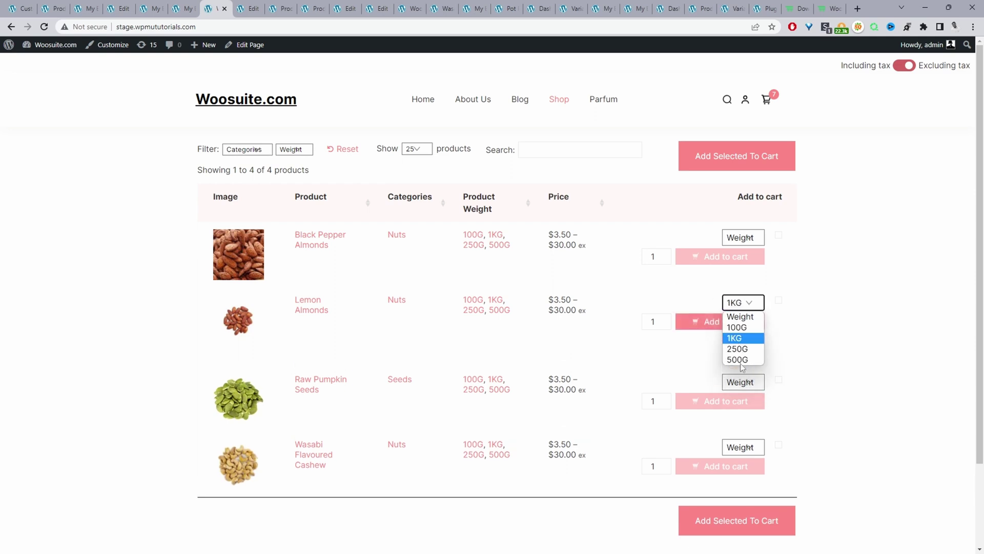
pyautogui.click(740, 382)
pyautogui.click(735, 416)
# Set the quantities of Raw Pumpkin Seeds and Lemon Almonds to 2 each and add the selected products to the cart together.
pyautogui.click(780, 382)
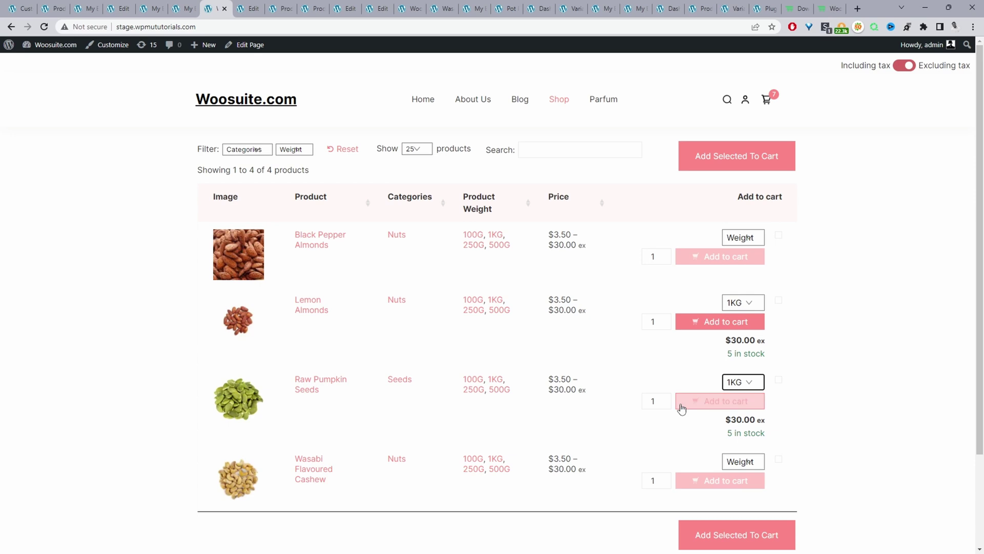
pyautogui.click(666, 397)
pyautogui.click(666, 316)
pyautogui.click(666, 318)
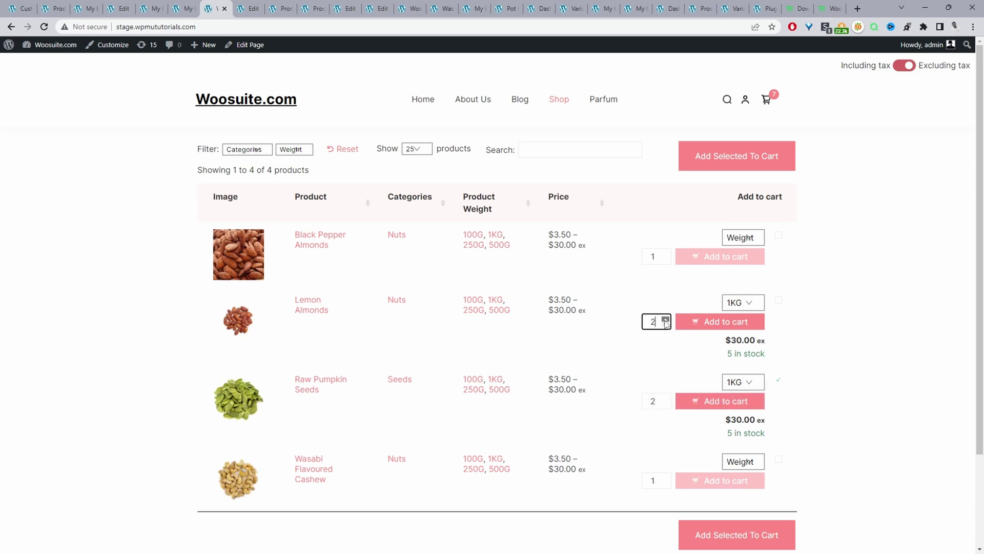
pyautogui.click(752, 155)
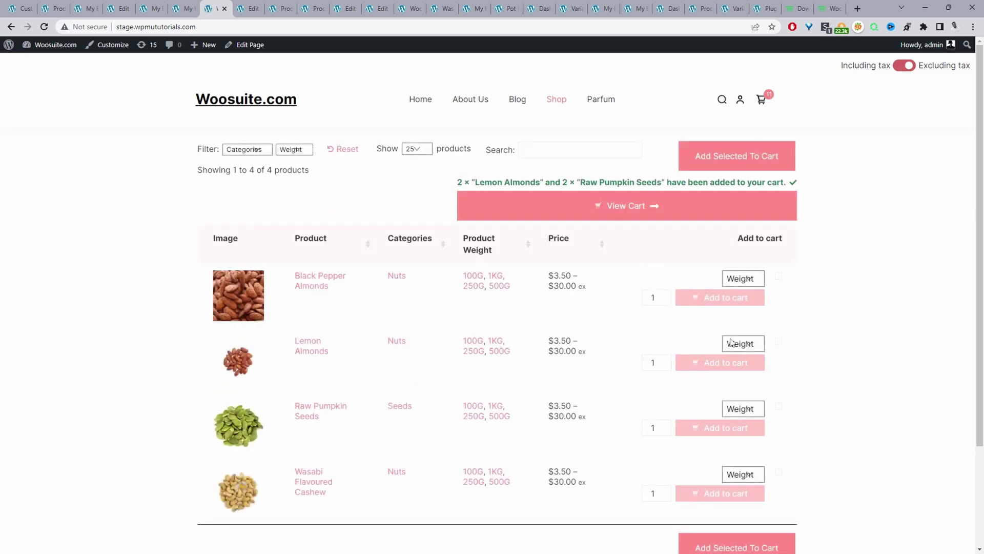
# Choose the 1KG weight for Wasabi Flavoured Cashew and add one to the cart from its table row.
pyautogui.scroll(-1, 749, 441)
pyautogui.click(754, 423)
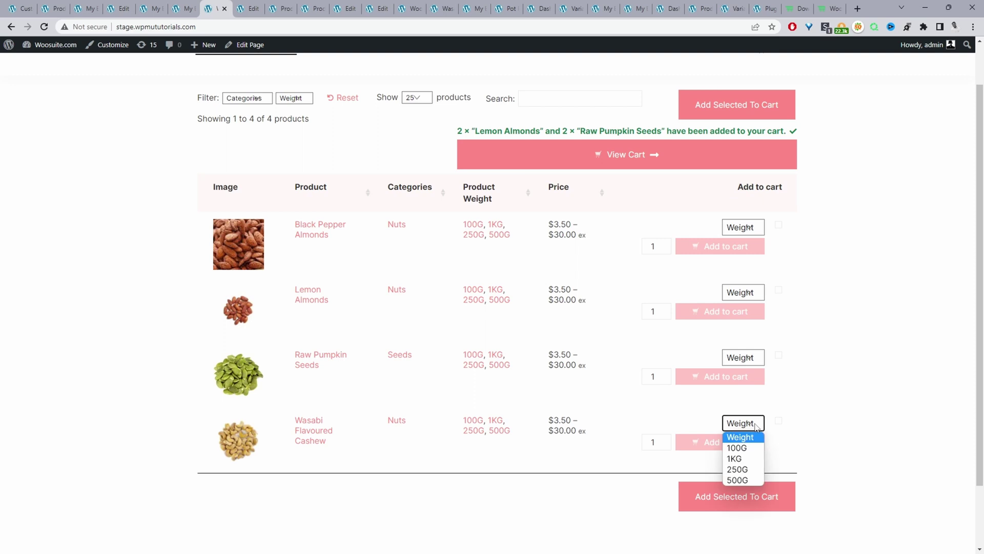
pyautogui.click(737, 458)
pyautogui.click(759, 445)
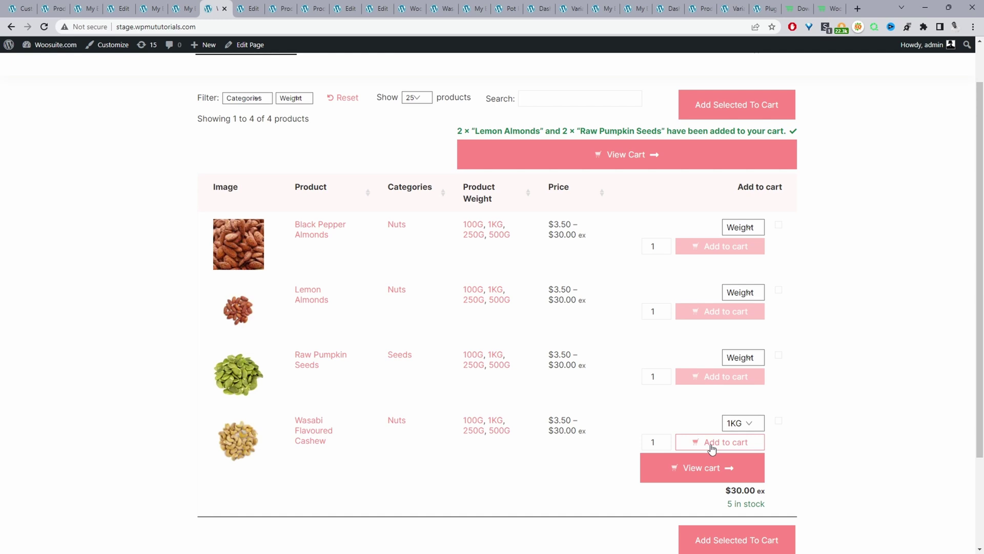
# Open the Black Pepper Almonds product page and choose the 1KG weight.
pyautogui.click(316, 232)
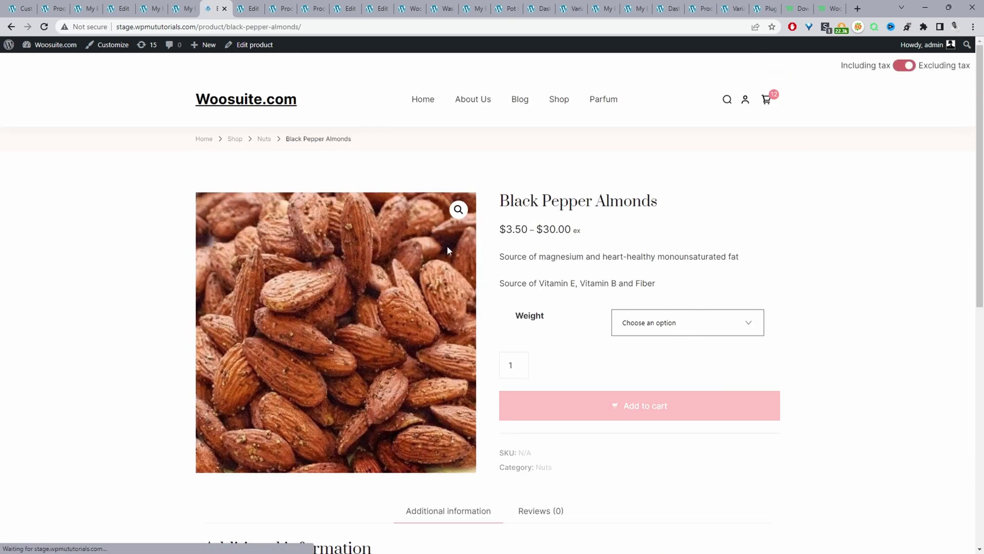
pyautogui.click(707, 325)
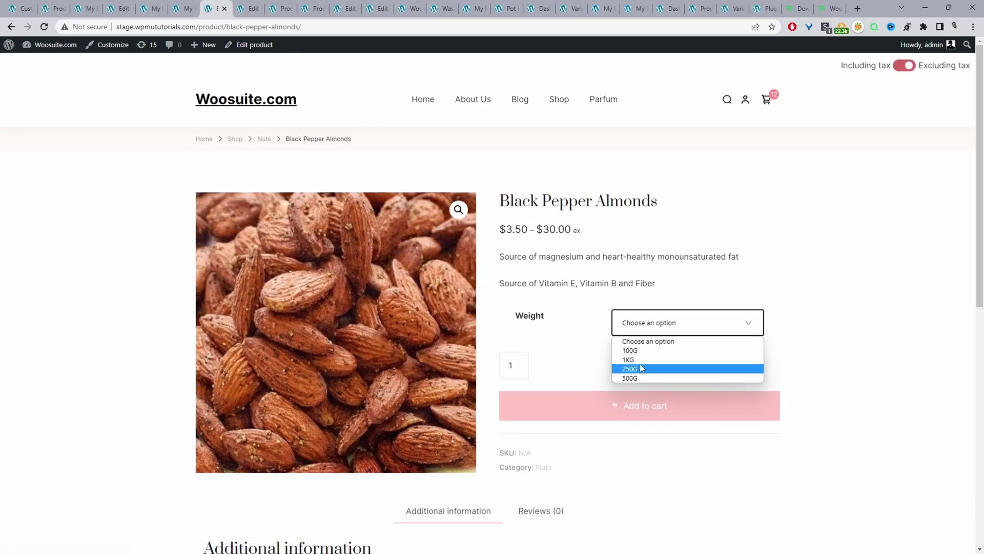
pyautogui.click(661, 360)
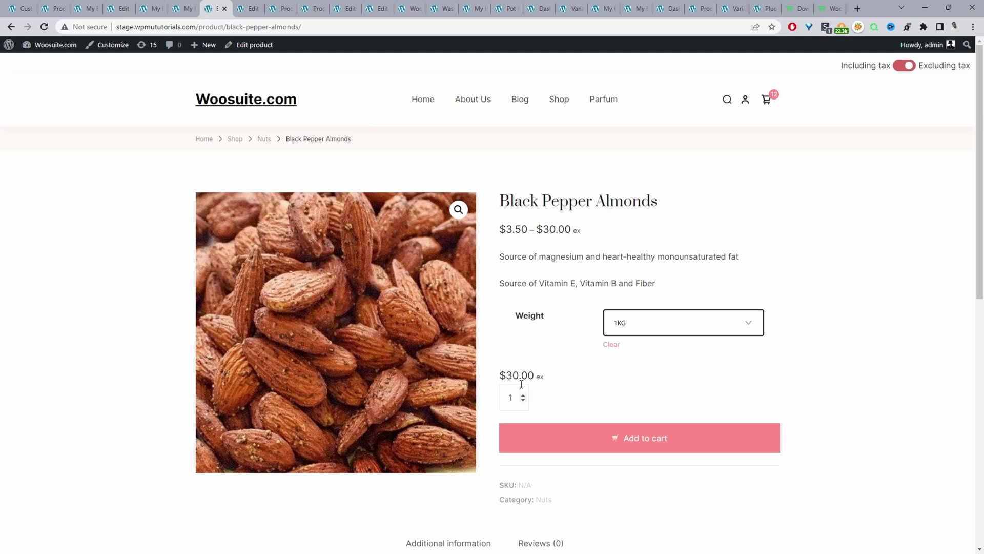
# Change the Black Pepper Almonds weight to 100G and add the product to the cart.
pyautogui.click(655, 316)
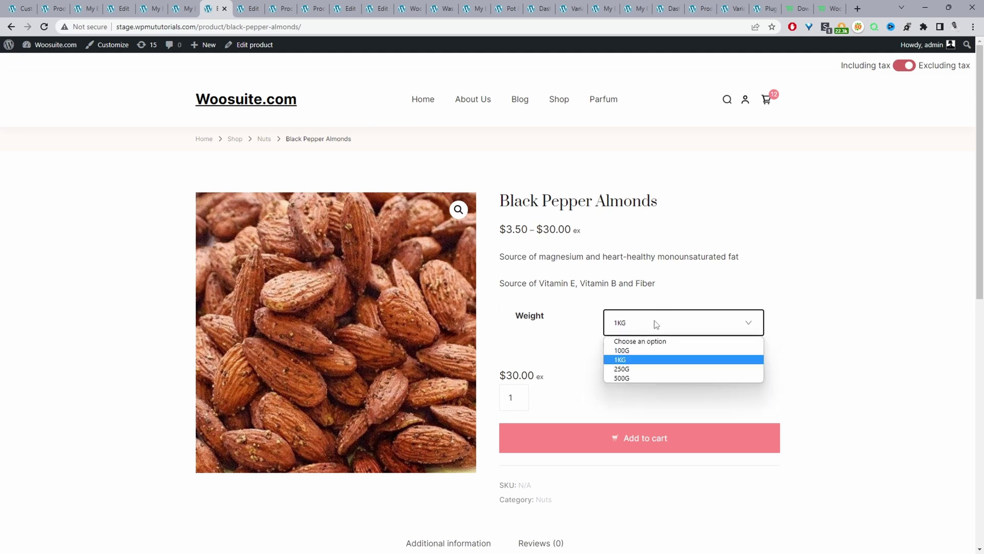
pyautogui.click(635, 351)
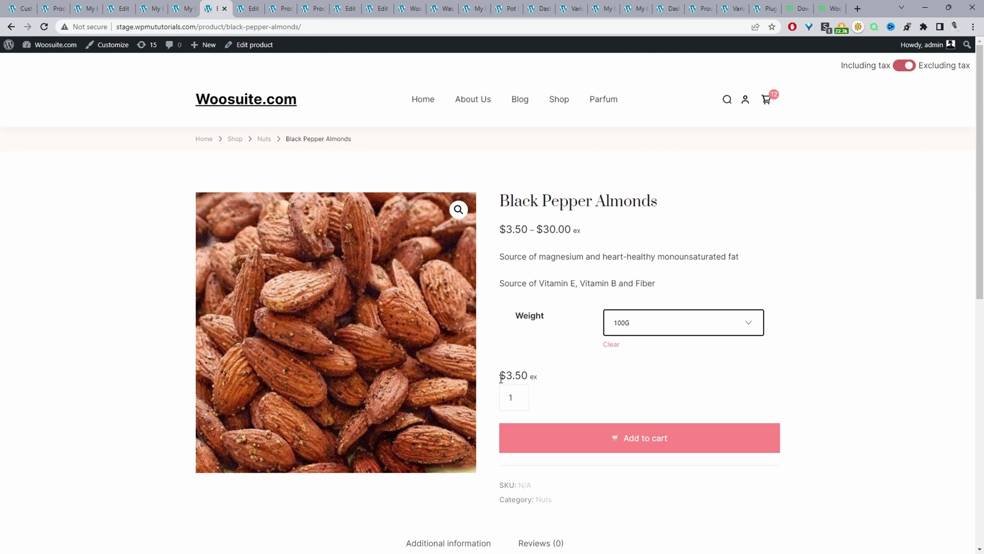
pyautogui.click(652, 451)
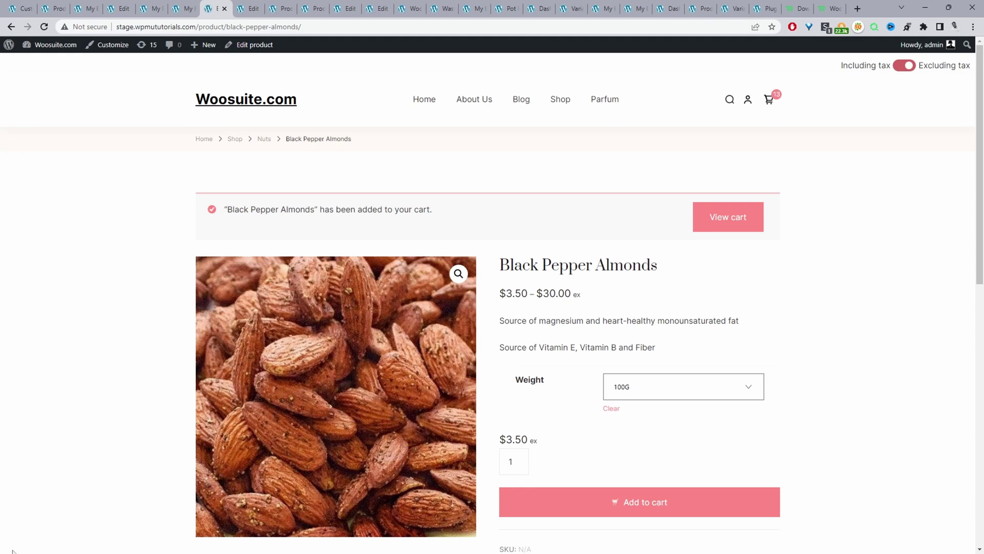
# Close the product page and examine the available plugins on the Woosuite Addons page of the WordPress admin.
pyautogui.hotkey('ctrl', 'w')
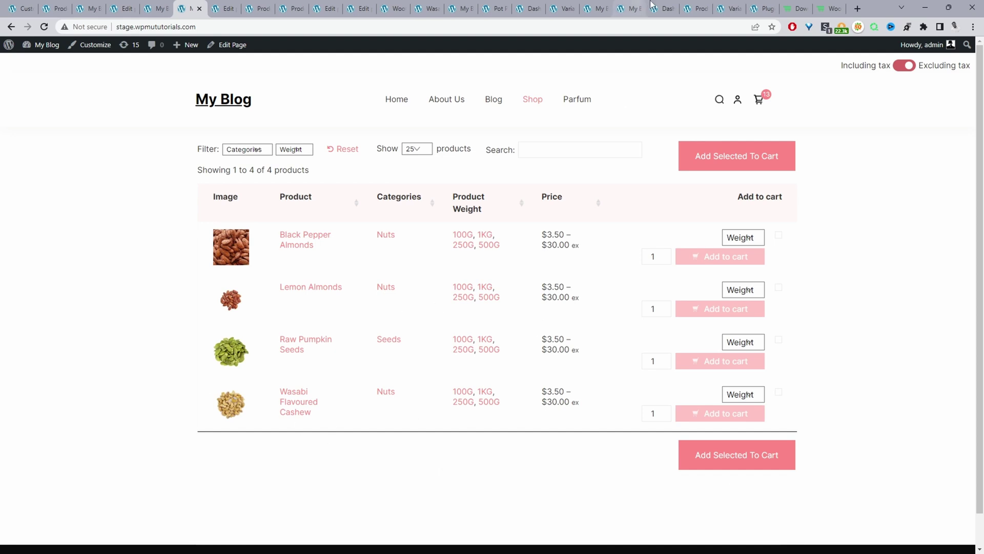
pyautogui.click(795, 8)
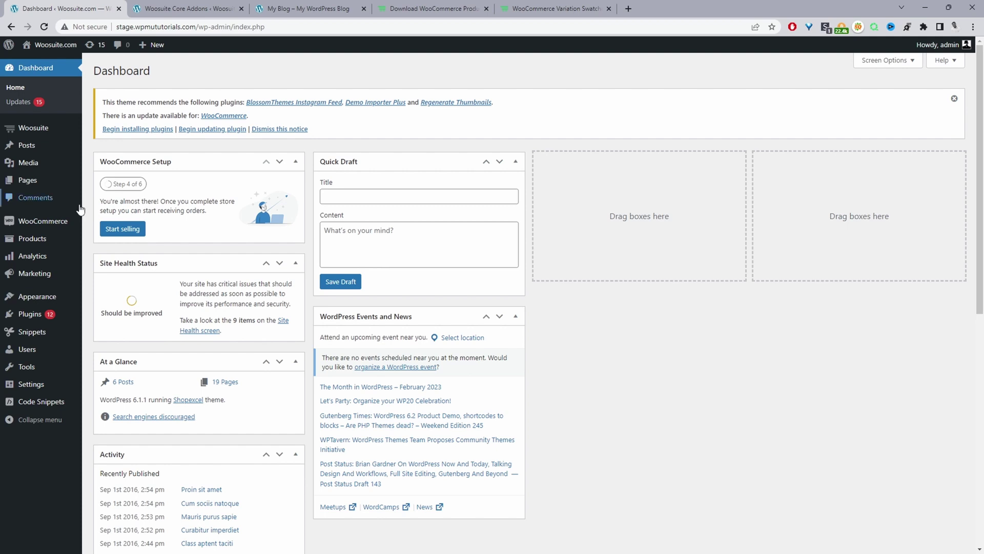
pyautogui.moveTo(43, 320)
pyautogui.moveTo(34, 128)
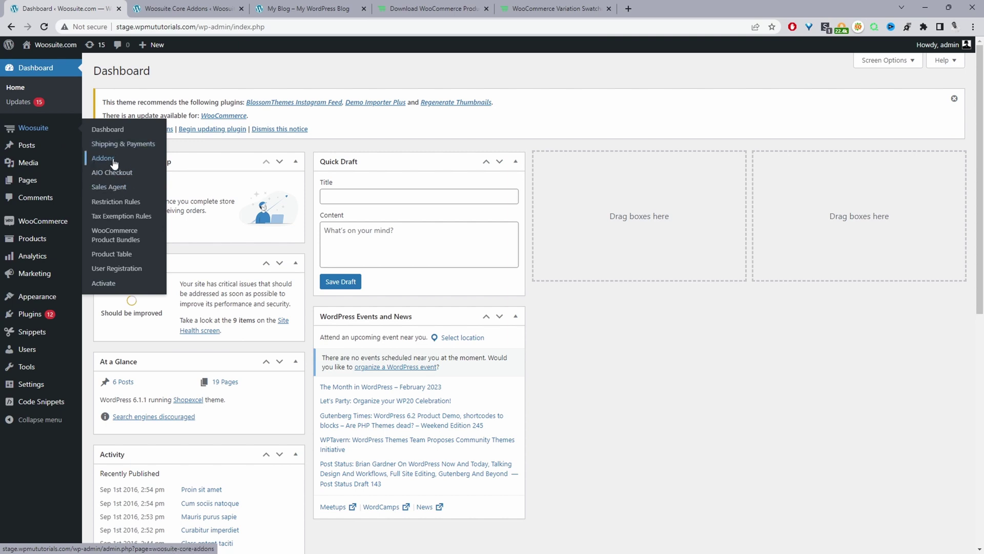
pyautogui.hotkey('ctrl', 'Tab')
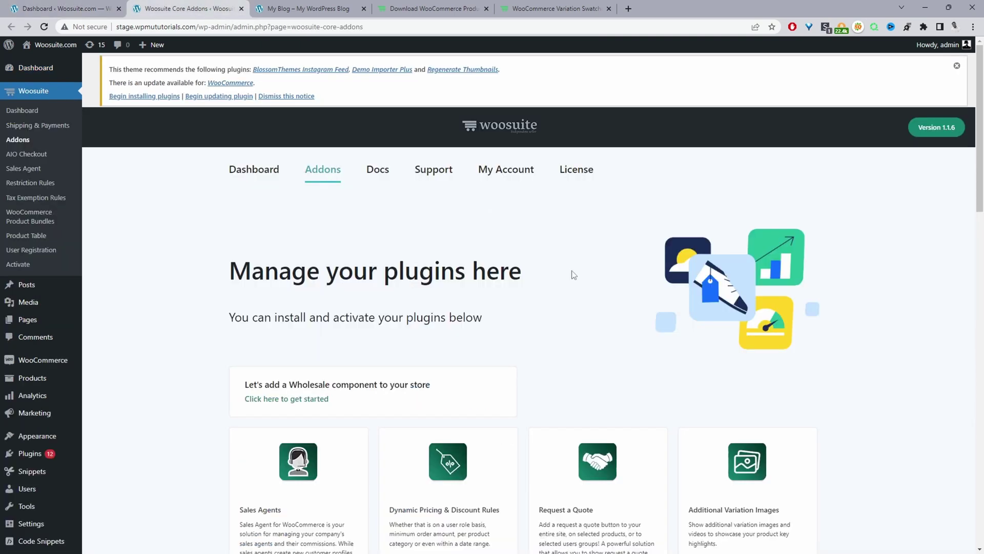
pyautogui.scroll(-8, 571, 274)
pyautogui.scroll(3, 656, 370)
pyautogui.scroll(-3, 661, 376)
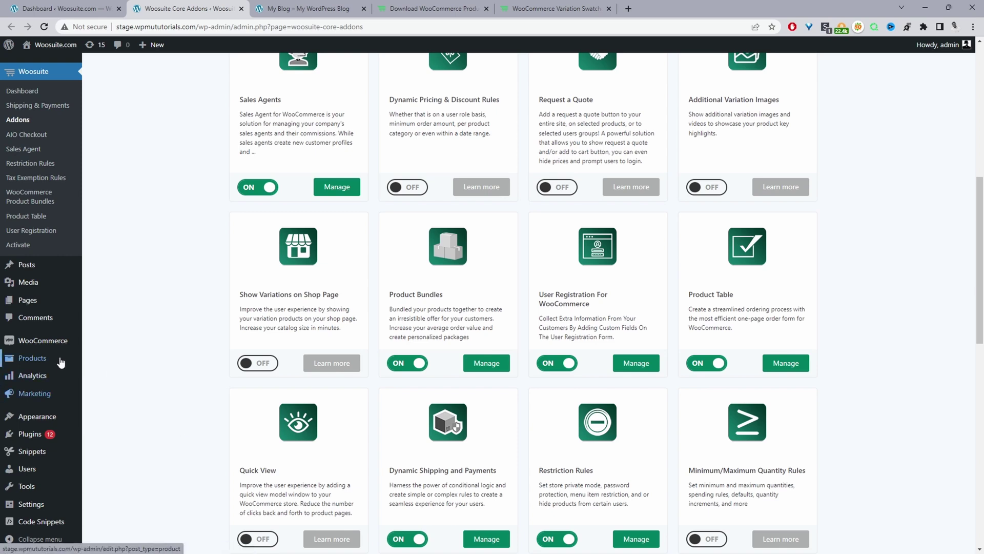
# Open the product attributes page in the WordPress admin to reach the form for adding an attribute.
pyautogui.moveTo(51, 440)
pyautogui.moveTo(48, 362)
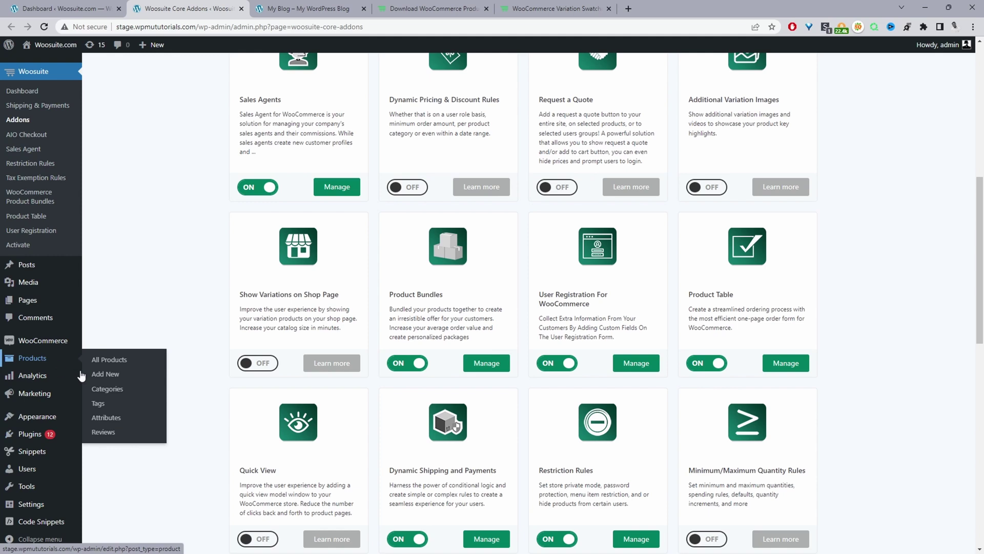
pyautogui.click(130, 421)
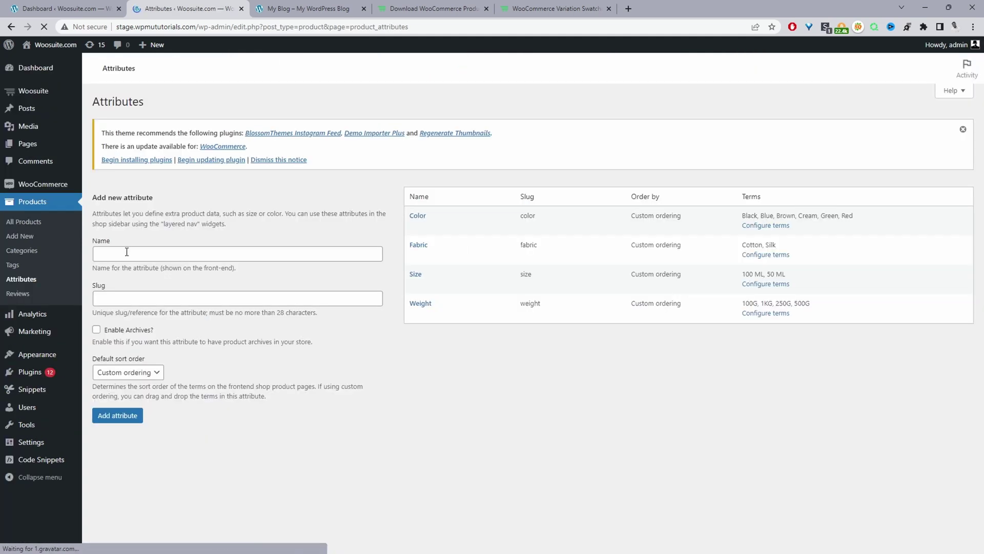
pyautogui.click(128, 254)
pyautogui.click(289, 345)
pyautogui.scroll(-1, 432, 366)
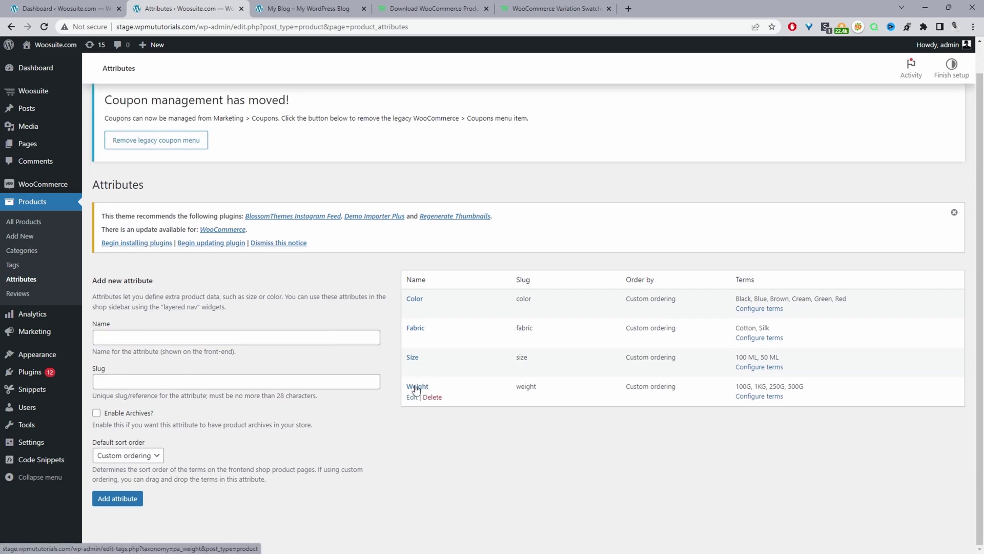
# Add a new product attribute named "weight 2".
pyautogui.click(226, 342)
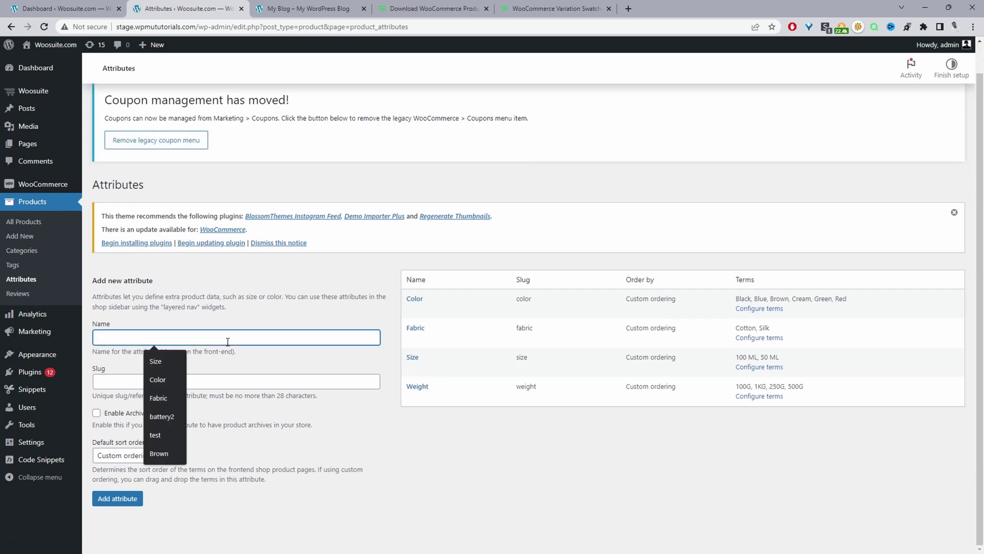
pyautogui.write('weight')
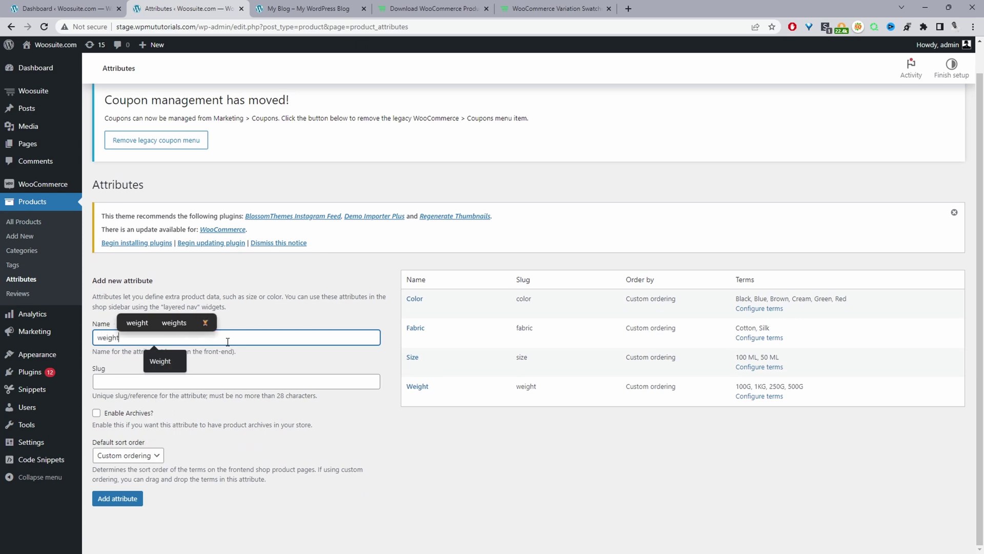
pyautogui.write(' 2')
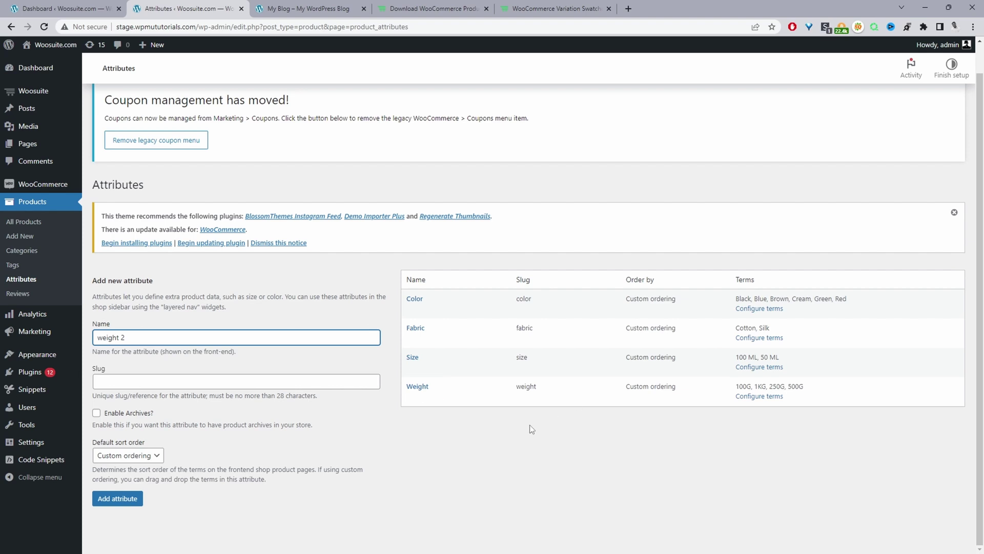
pyautogui.click(118, 504)
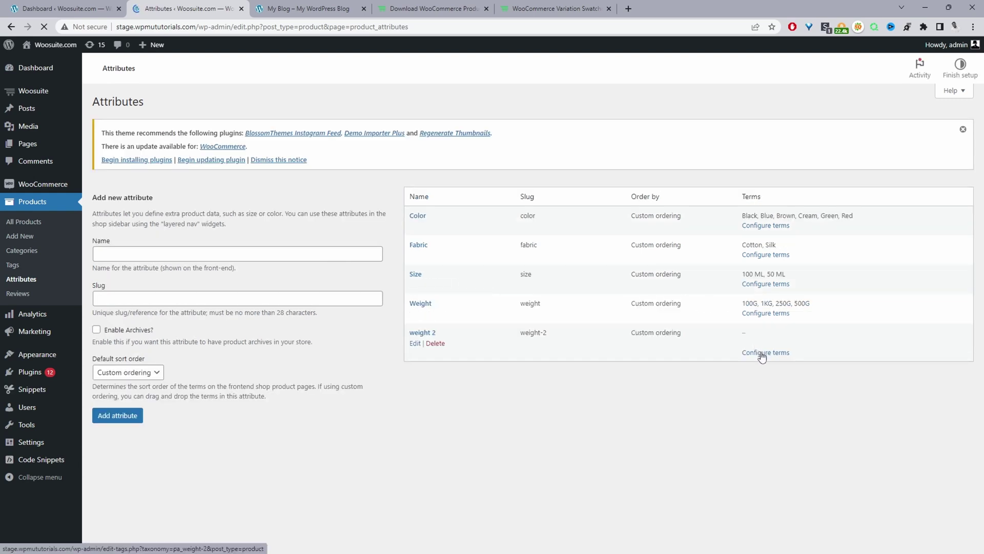
# Configure the terms of the "weight 2" attribute by adding 100G, 250G and 1KG.
pyautogui.click(751, 472)
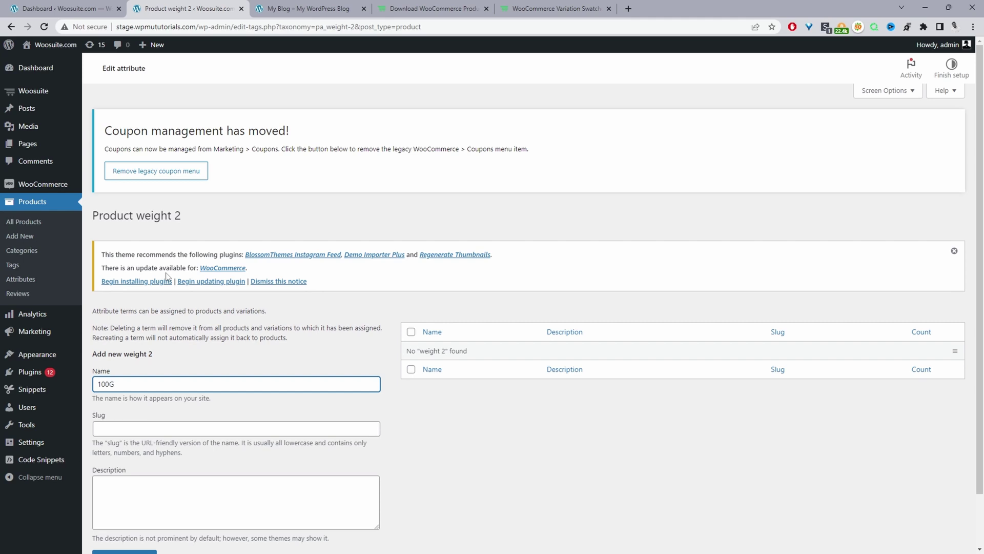
pyautogui.press('Return')
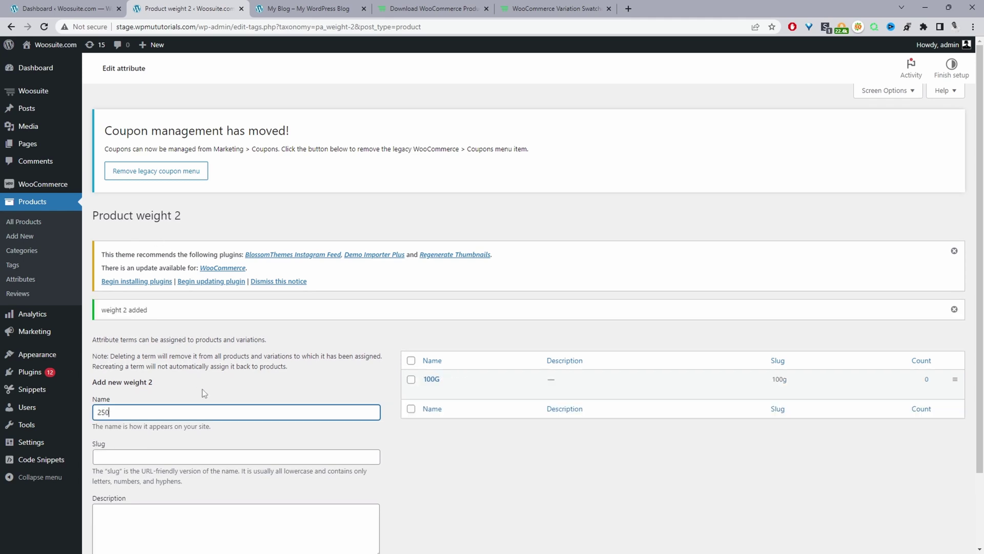
pyautogui.press('Return')
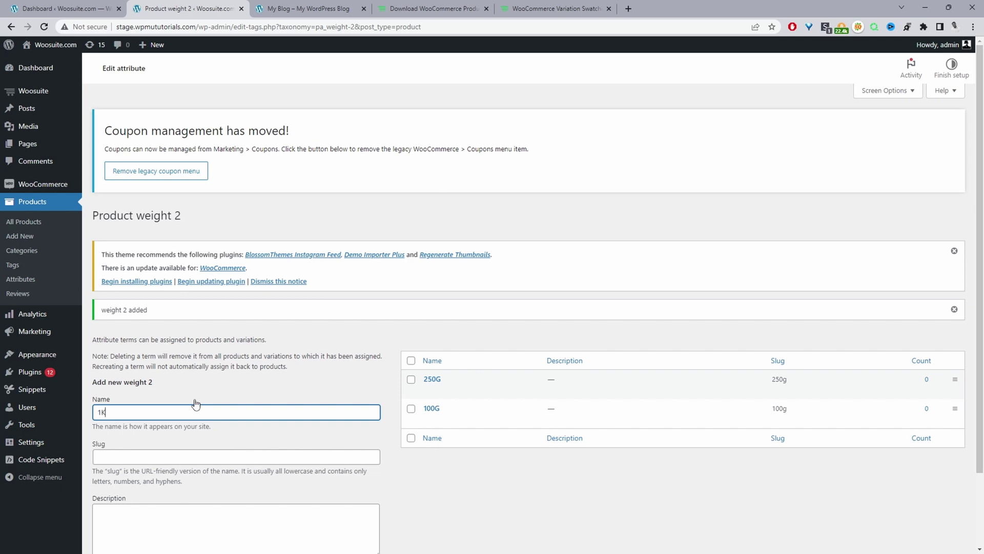
pyautogui.write('1KG')
pyautogui.press('Return')
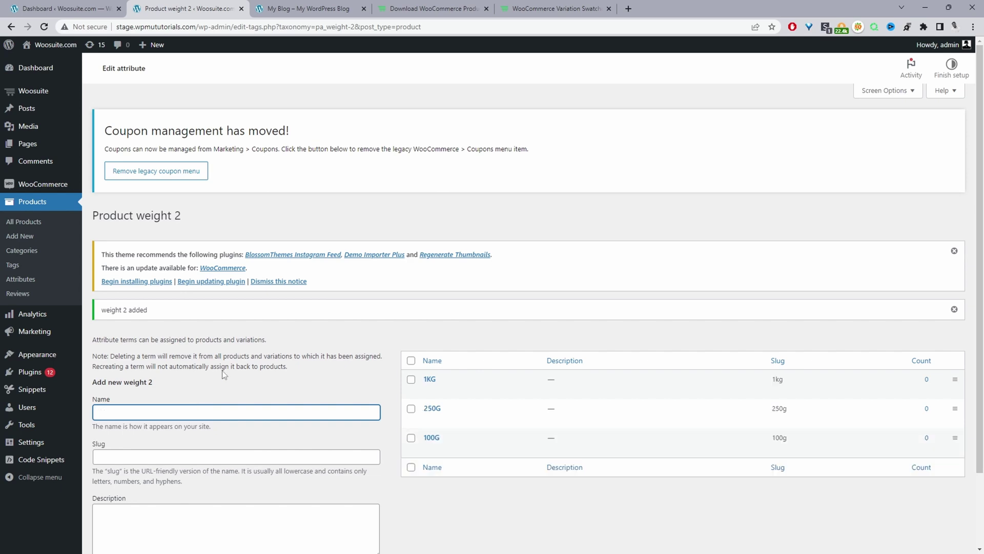
# Return to the attributes list and delete the "weight 2" attribute.
pyautogui.click(37, 280)
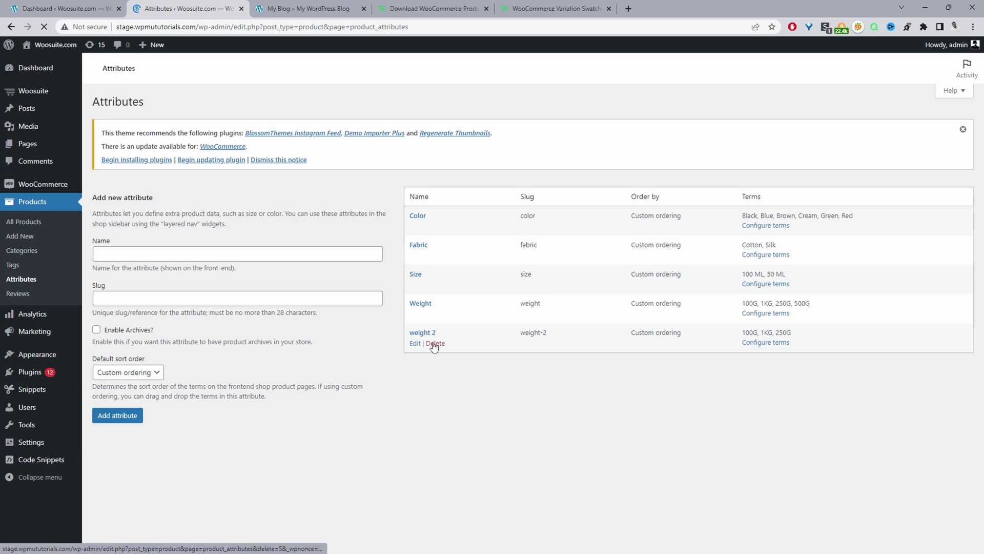
pyautogui.click(454, 345)
pyautogui.click(542, 84)
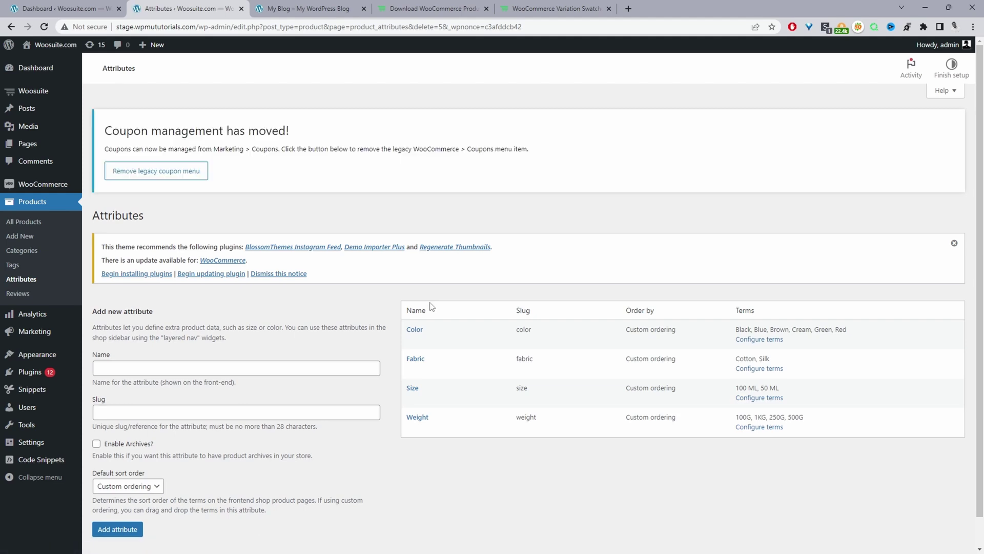
# Duplicate the Raw Pumpkin Seeds product in a new tab's product list and retitle the copy "Banana Chips".
pyautogui.middleClick(50, 222)
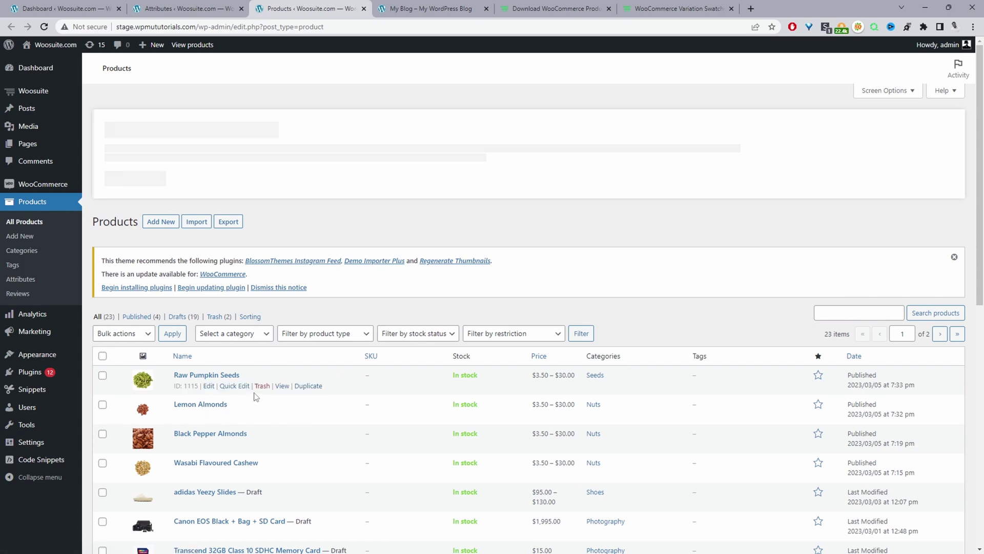
pyautogui.click(308, 388)
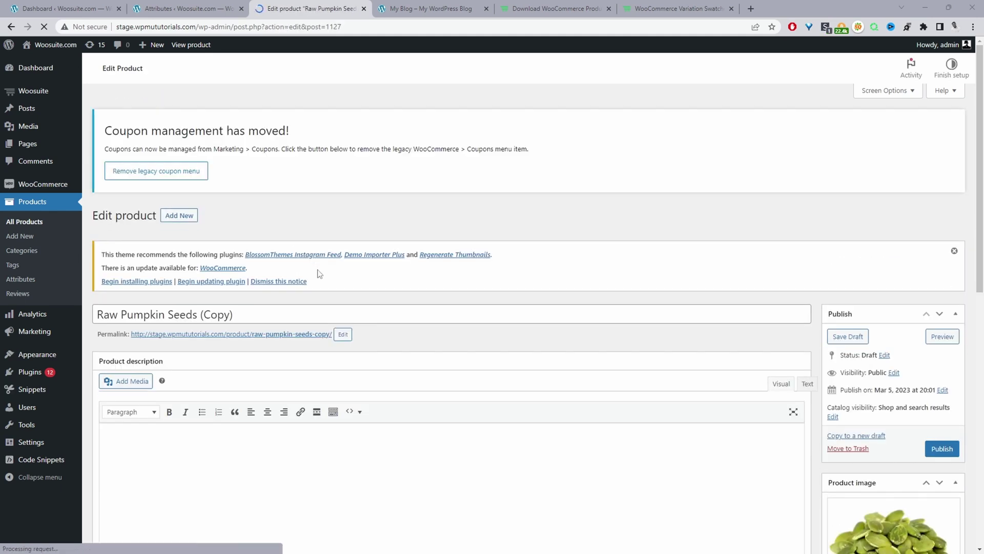
pyautogui.moveTo(265, 313); pyautogui.dragTo(47, 303)
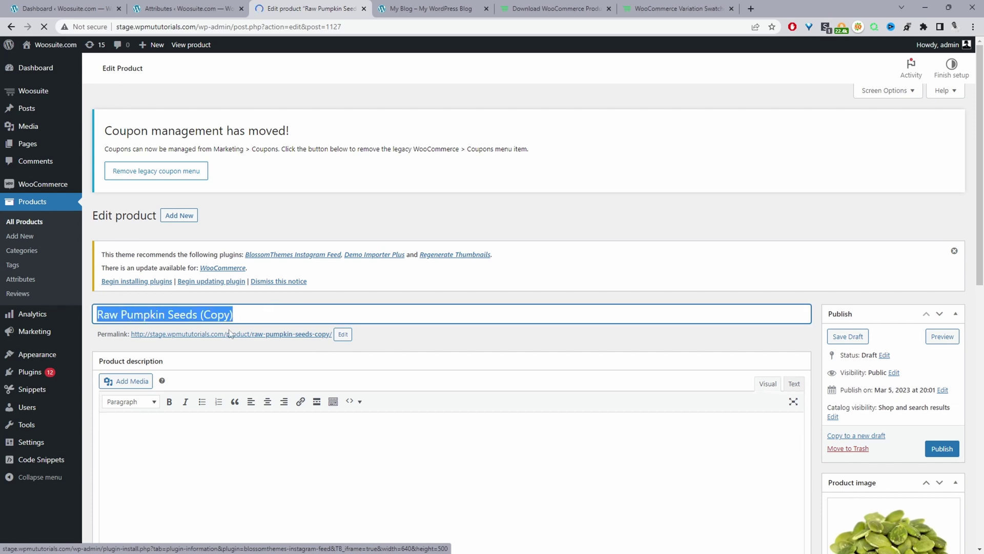
pyautogui.scroll(-2, 207, 328)
pyautogui.write('Banana Chips')
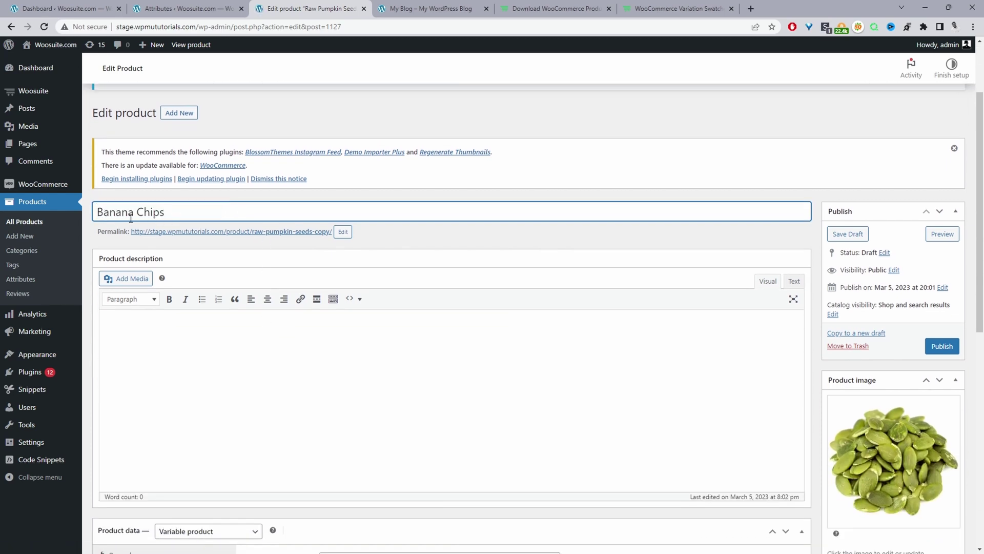
pyautogui.scroll(-2, 249, 244)
pyautogui.click(902, 357)
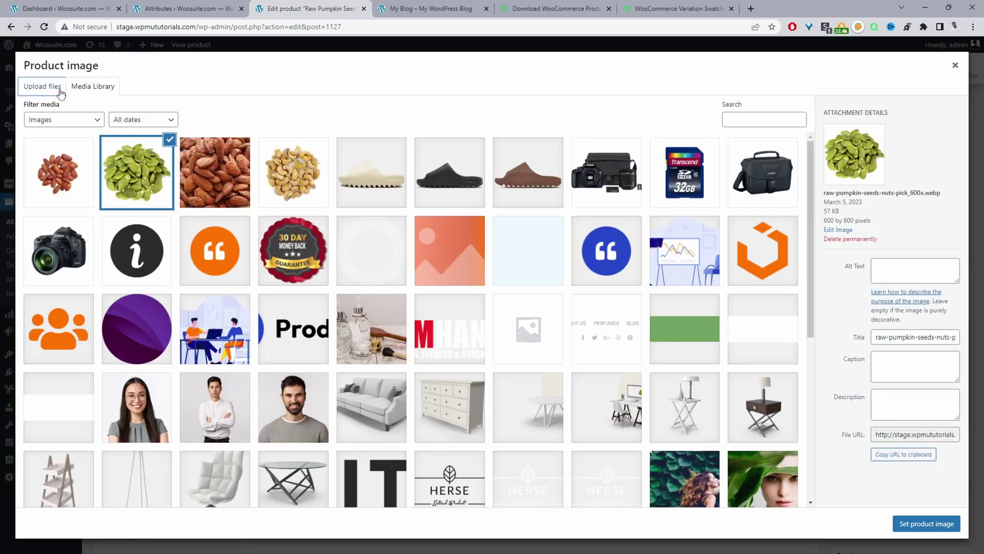
pyautogui.click(42, 86)
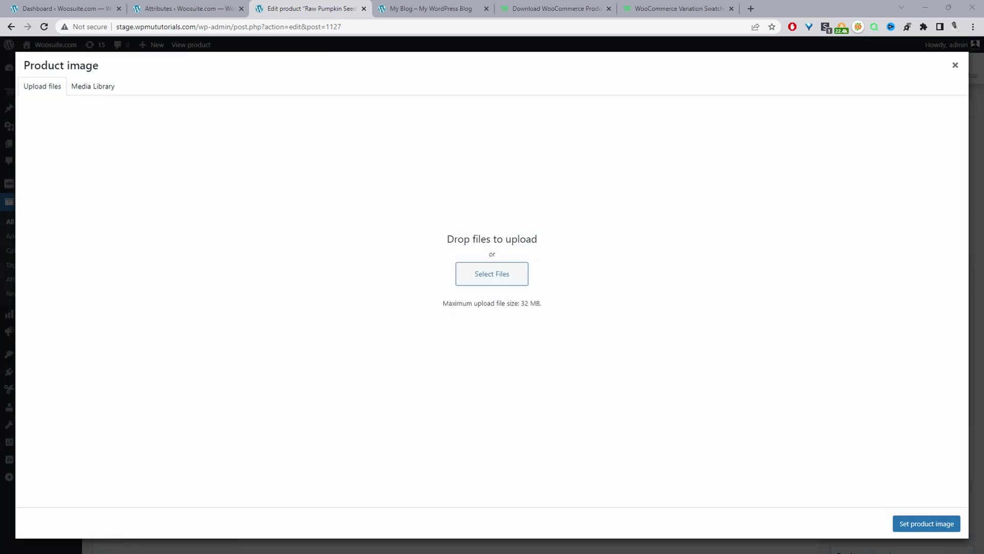
pyautogui.moveTo(963, 502); pyautogui.dragTo(943, 503)
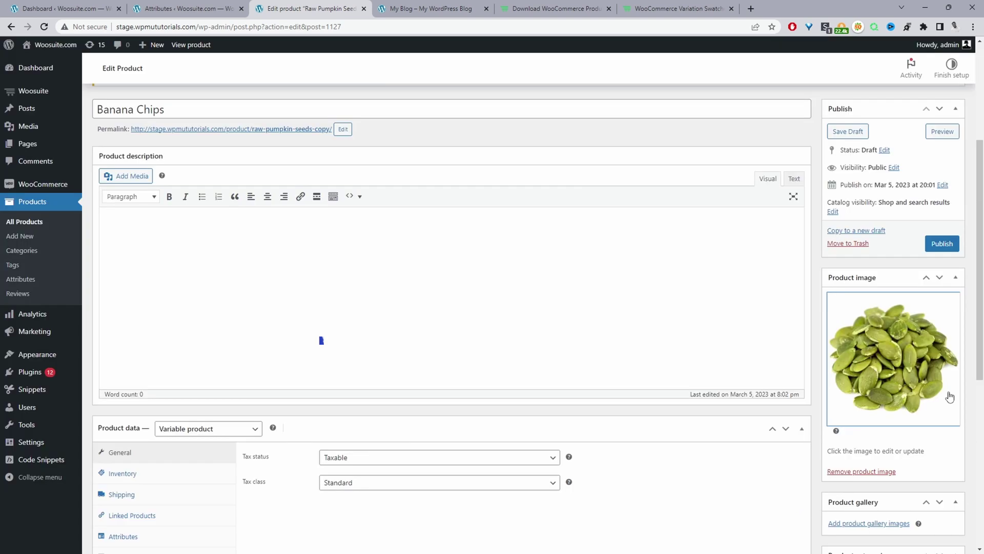
# Change the product's category from Seeds to Nuts.
pyautogui.scroll(-5, 952, 399)
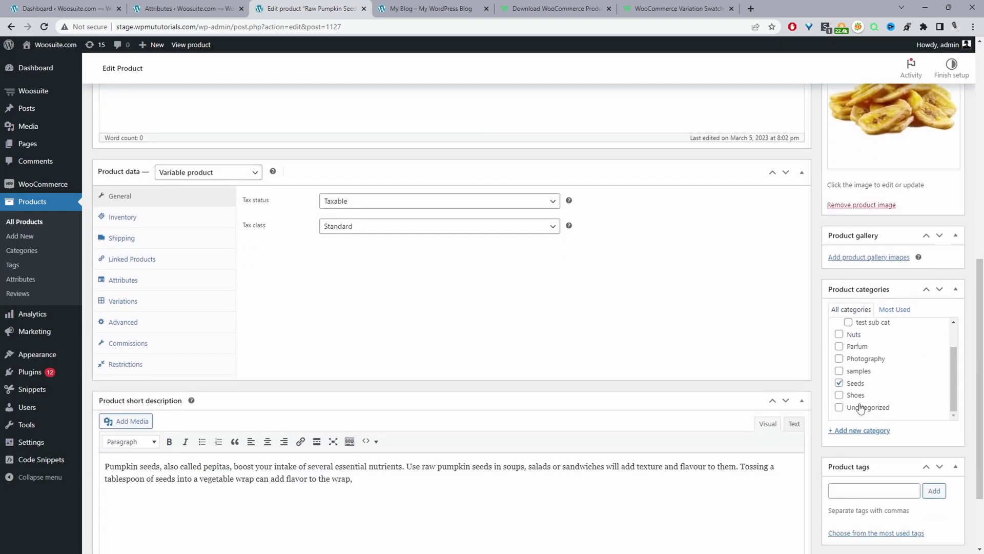
pyautogui.click(839, 383)
pyautogui.scroll(-2, 931, 435)
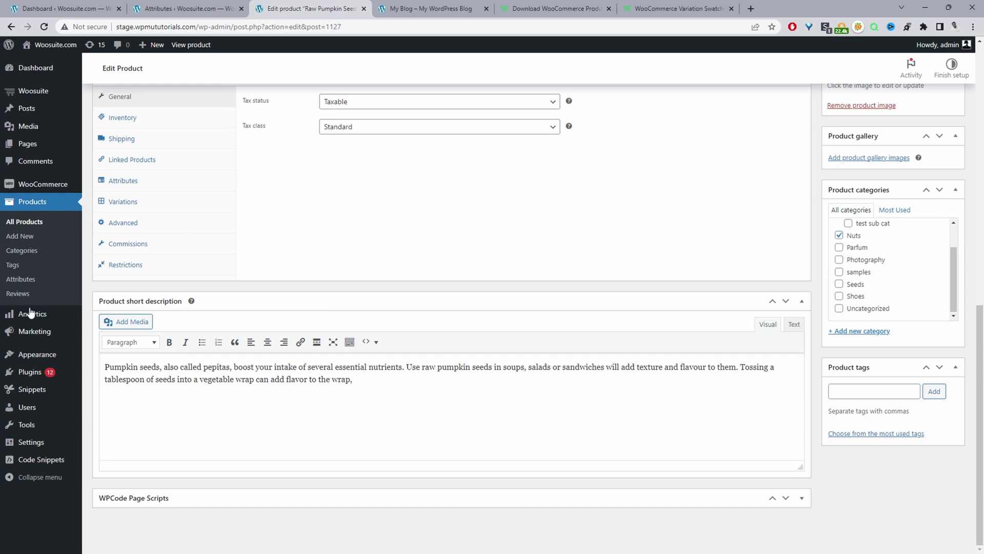
# Replace the product short description with banana chips text beginning "This is our dried banana chips. They're sweet and tasty".
pyautogui.scroll(7, 256, 391)
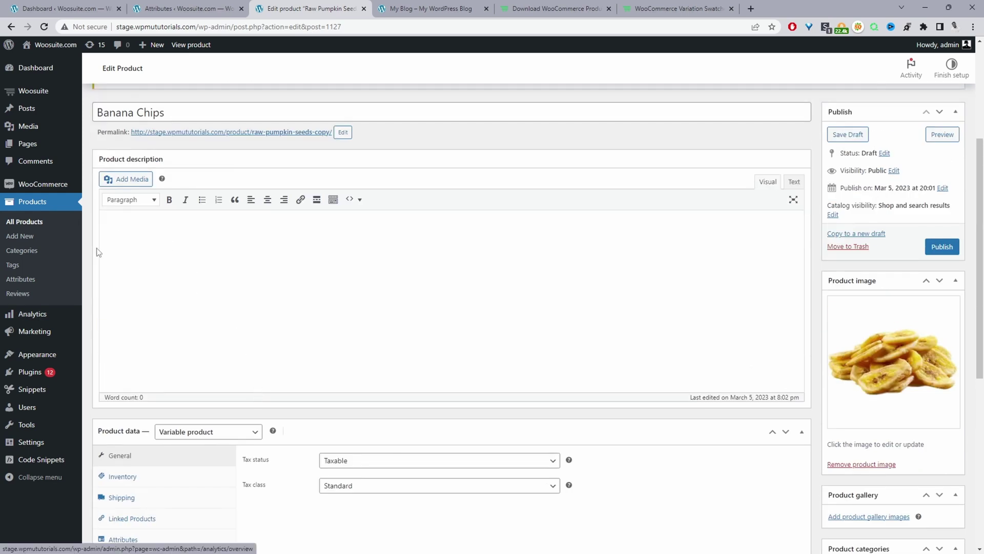
pyautogui.scroll(-5, 256, 295)
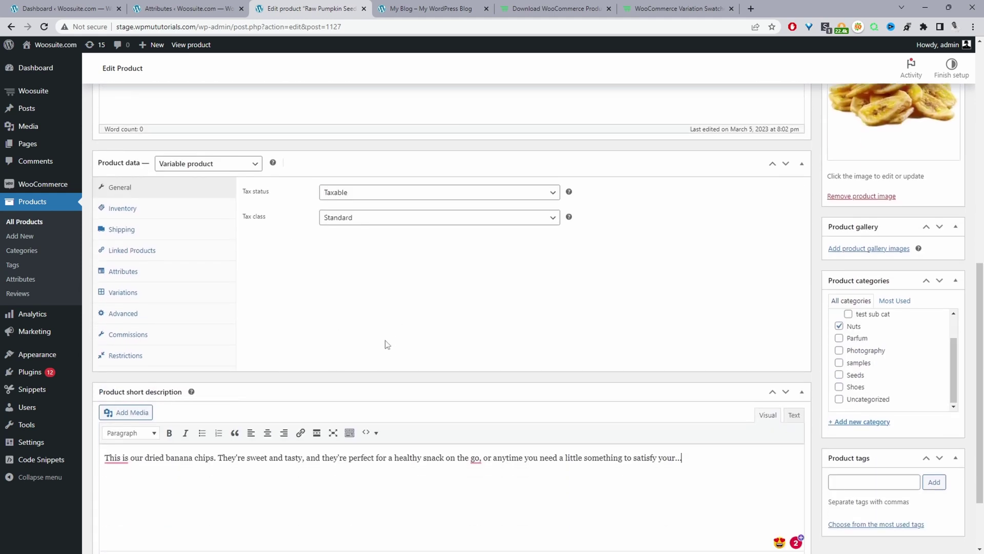
pyautogui.scroll(-2, 387, 344)
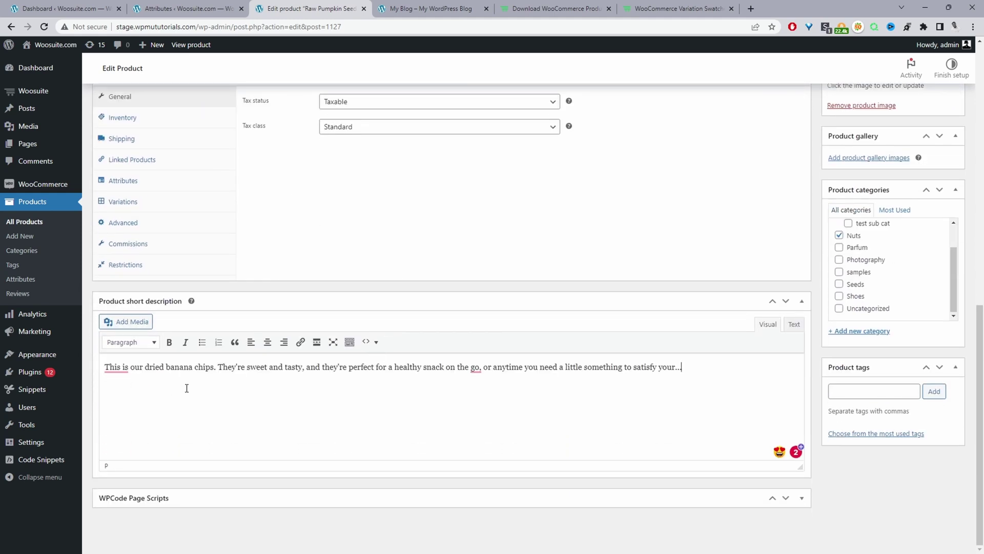
pyautogui.scroll(2, 189, 390)
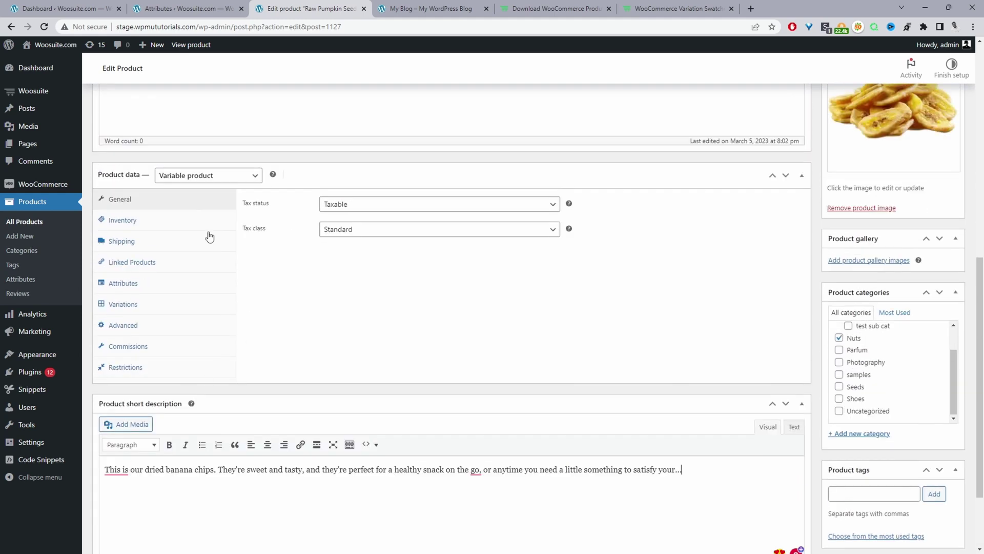
# Switch the product type to Simple product and back to Variable product.
pyautogui.click(174, 179)
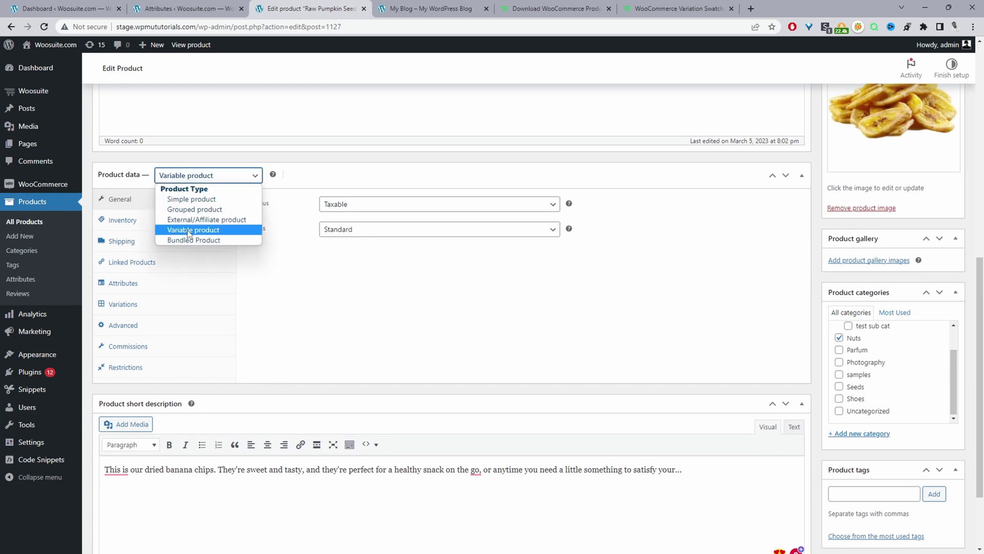
pyautogui.click(192, 199)
pyautogui.click(218, 176)
pyautogui.click(185, 232)
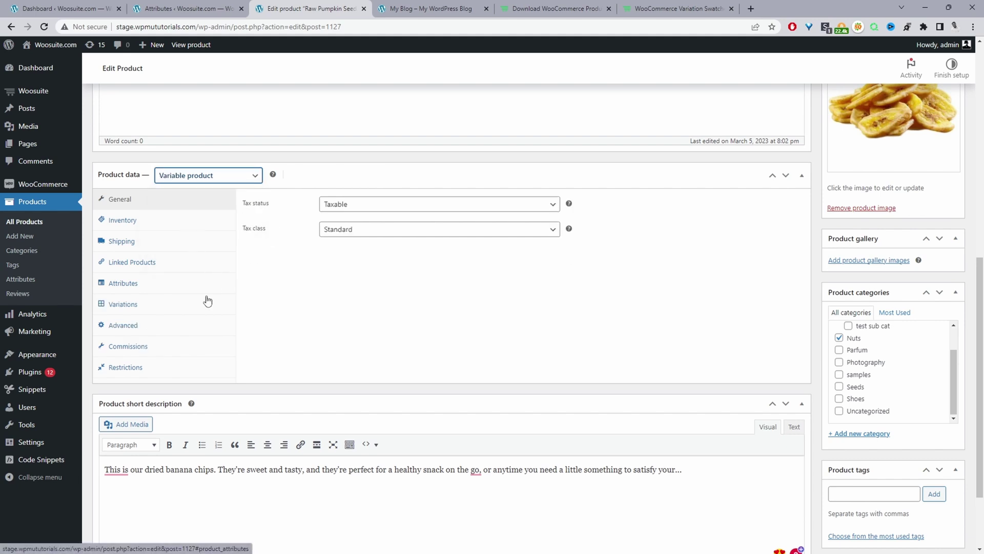
# Add the existing Weight attribute to the Banana Chips product.
pyautogui.click(141, 285)
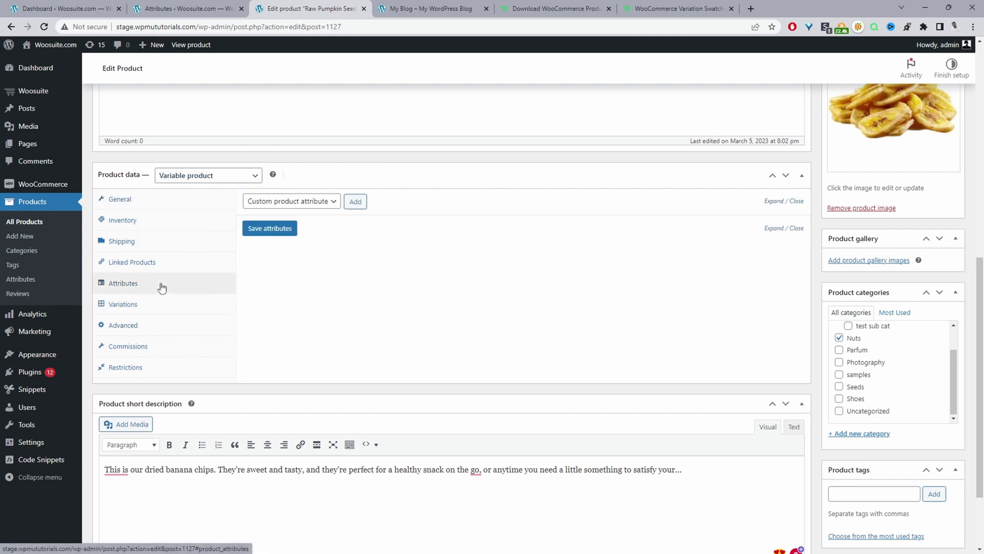
pyautogui.click(287, 201)
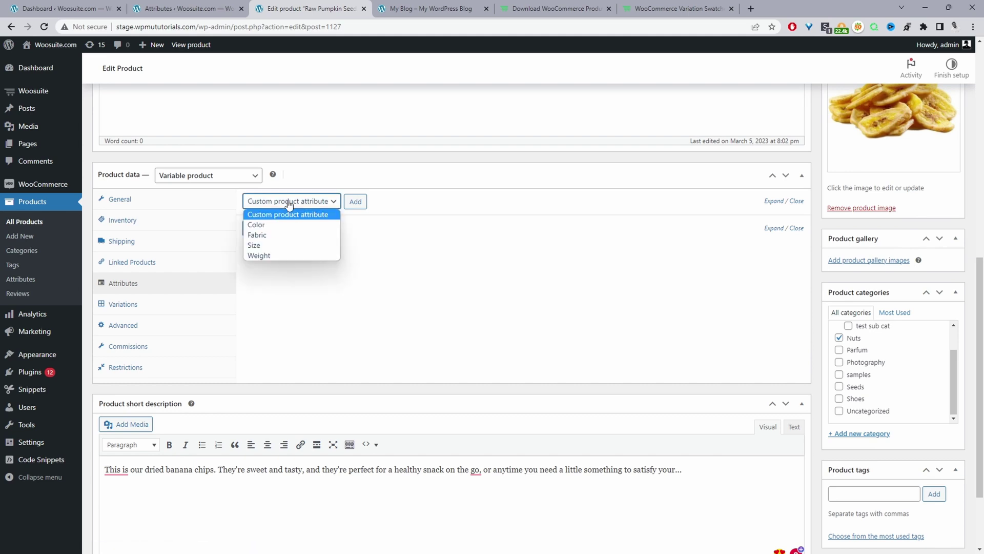
pyautogui.click(267, 255)
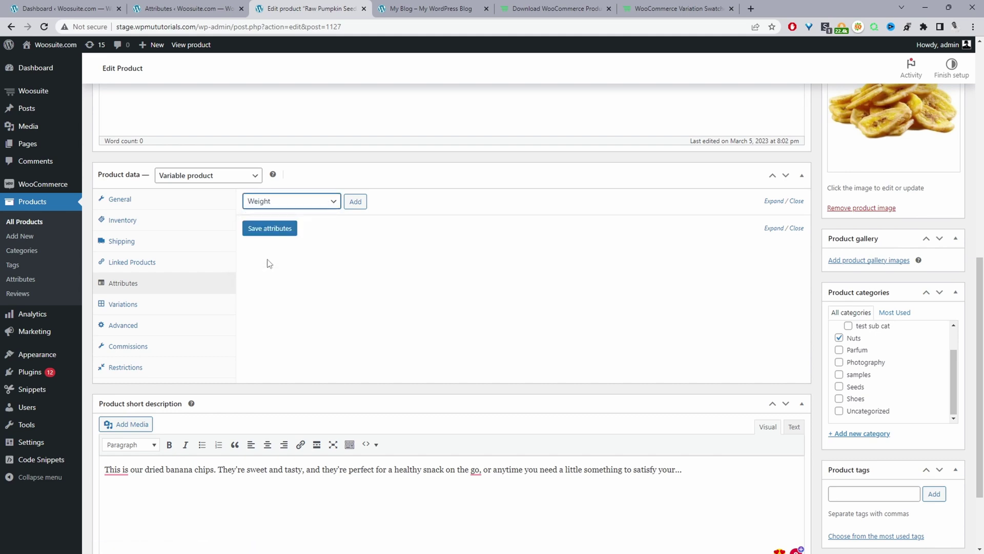
pyautogui.click(357, 202)
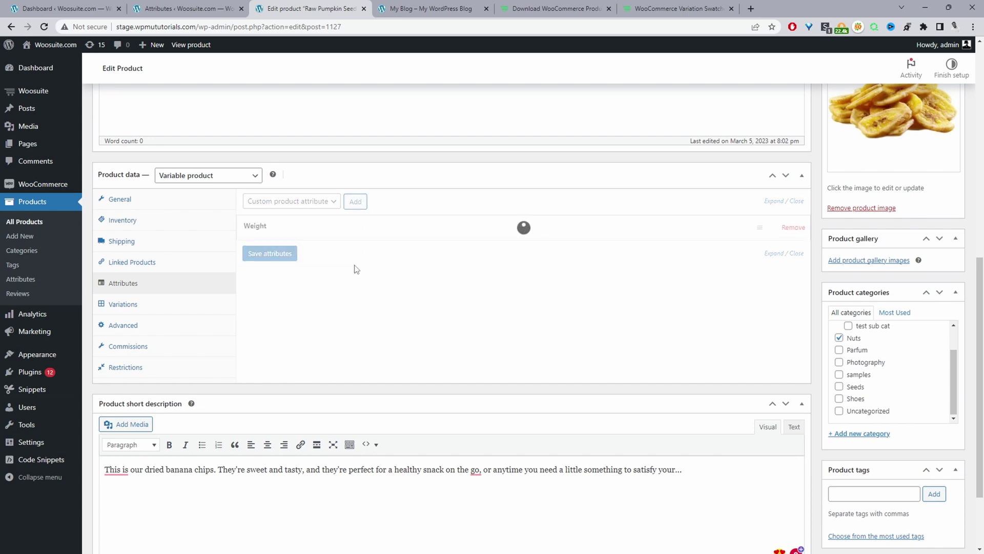
# Give the Weight attribute the values 100G, 250G and 1KG, enable it for variations and save the attributes.
pyautogui.click(401, 265)
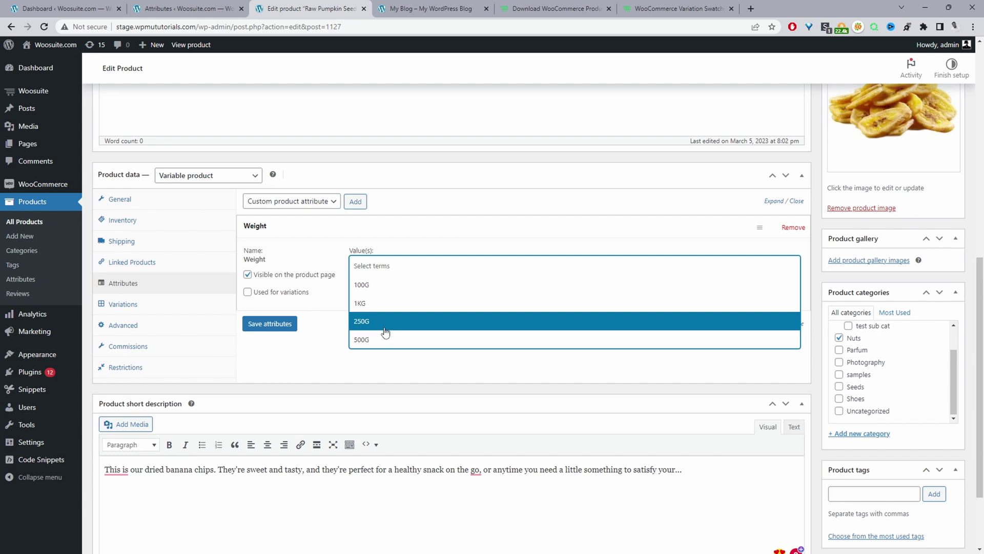
pyautogui.click(393, 290)
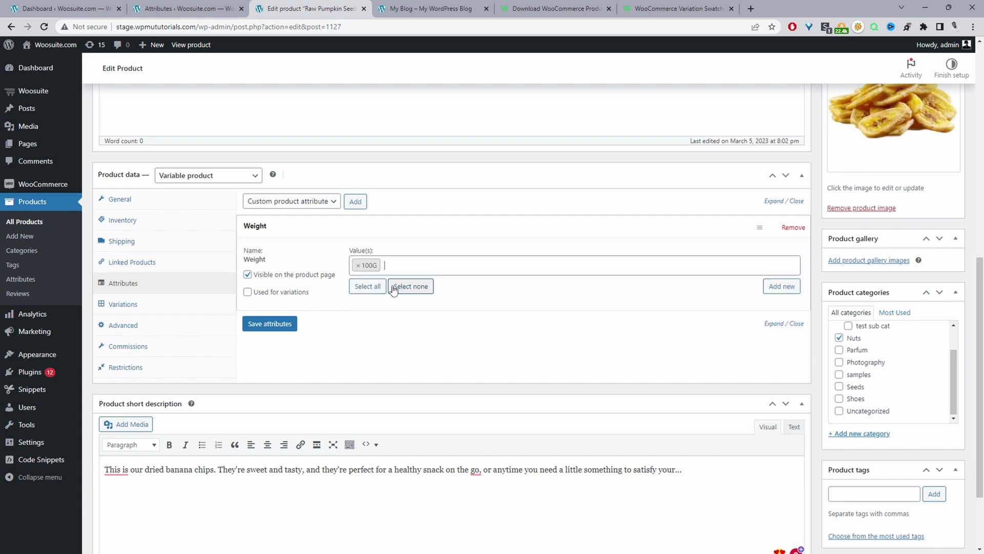
pyautogui.click(424, 266)
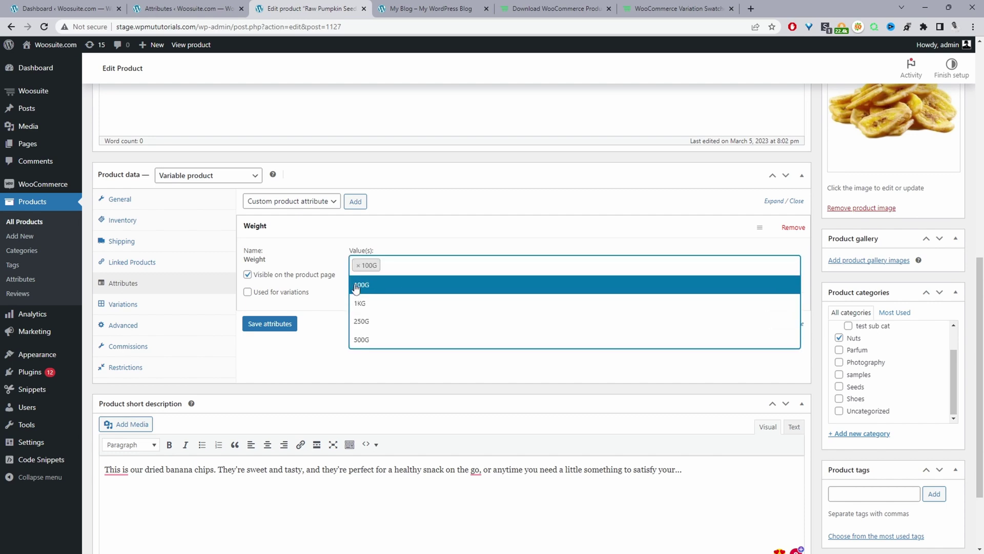
pyautogui.click(383, 322)
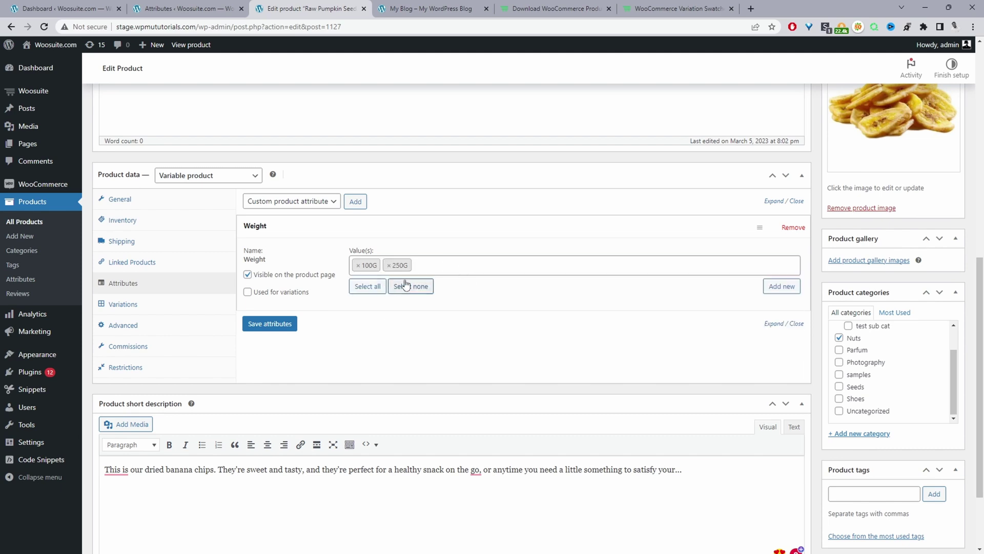
pyautogui.click(452, 268)
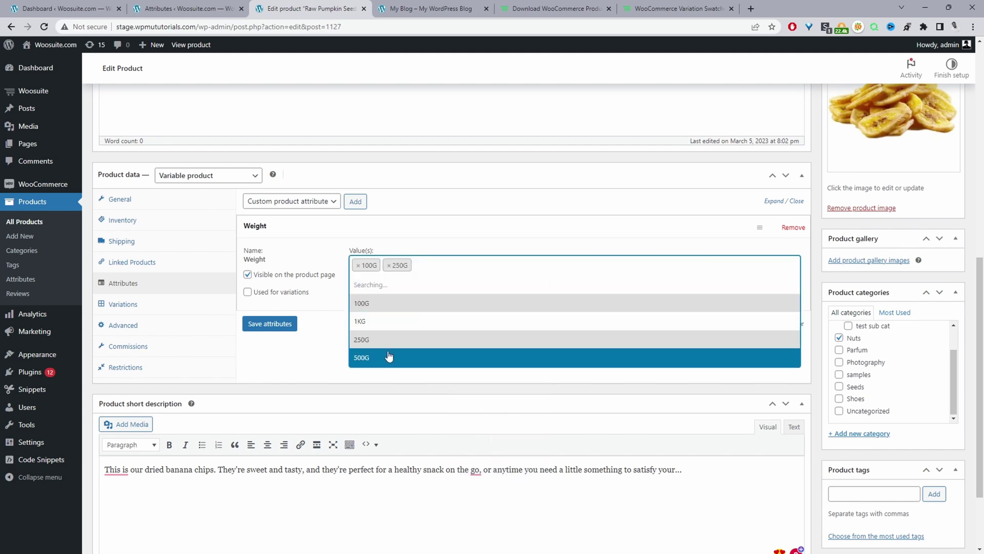
pyautogui.press('Escape')
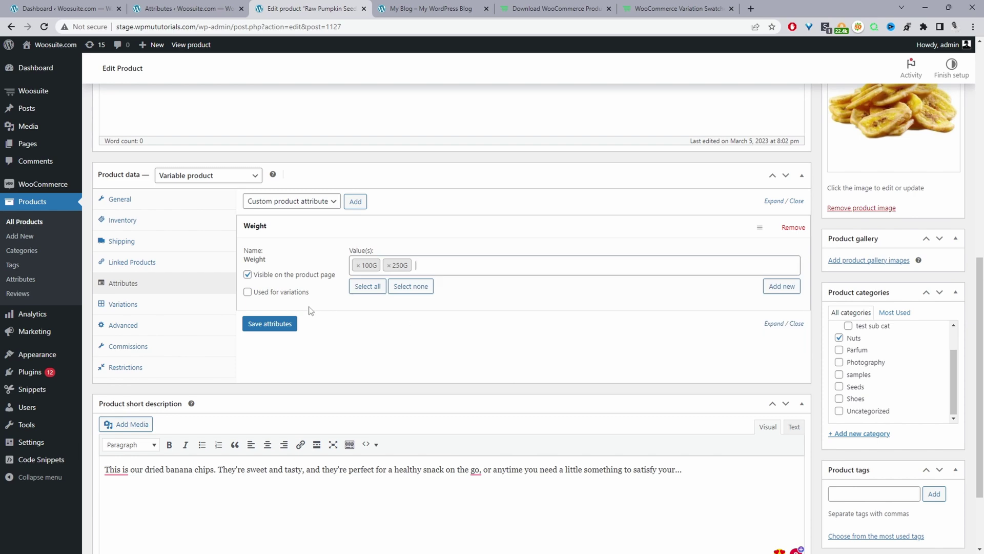
pyautogui.click(247, 291)
pyautogui.click(461, 265)
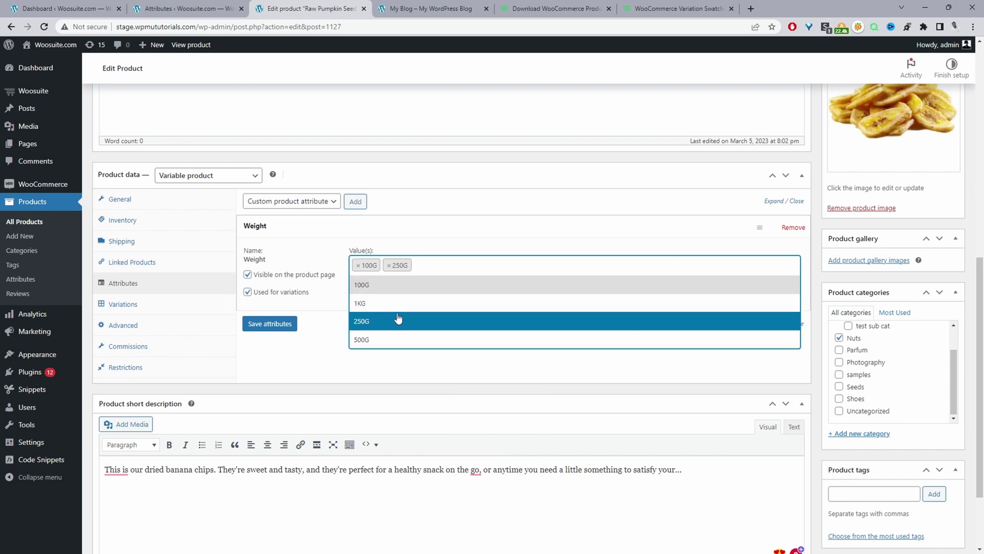
pyautogui.click(370, 304)
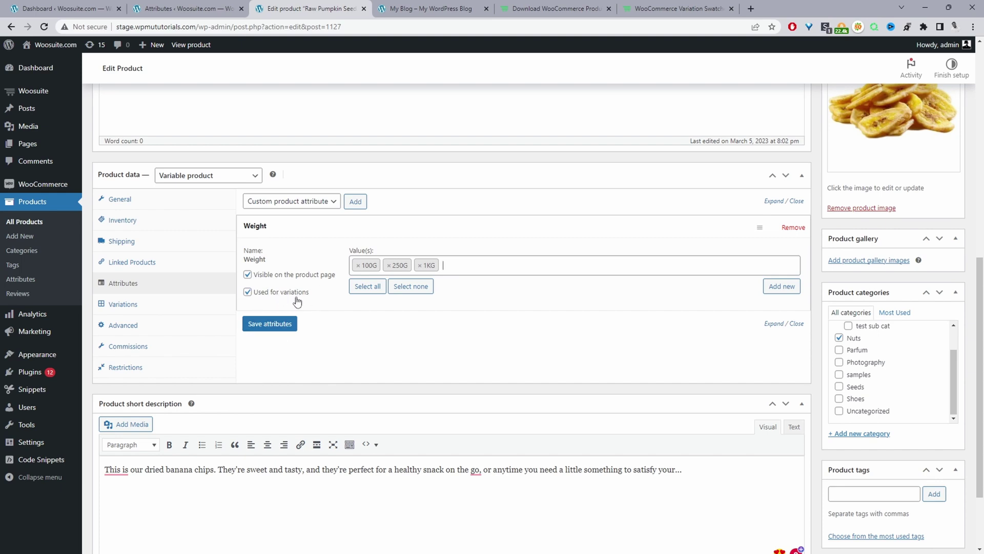
pyautogui.click(269, 328)
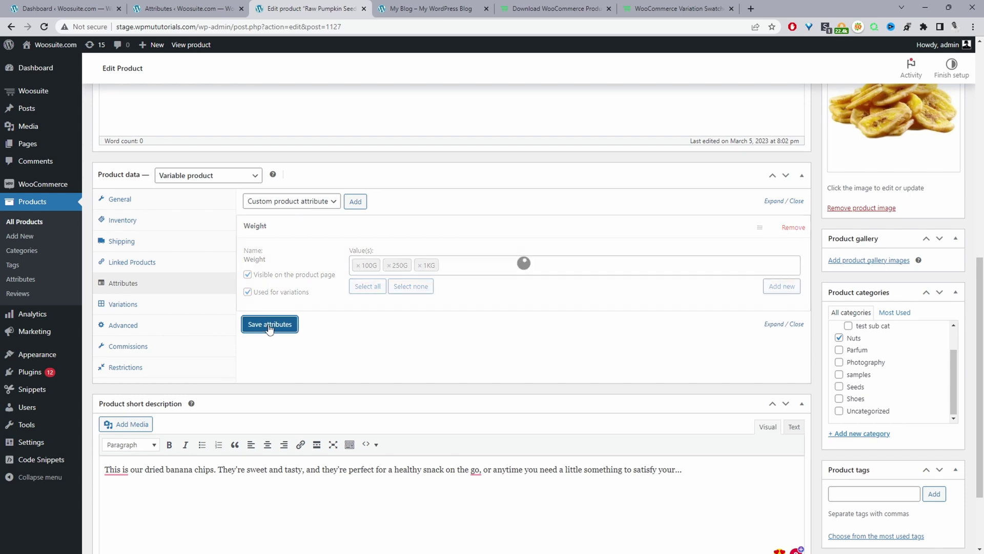
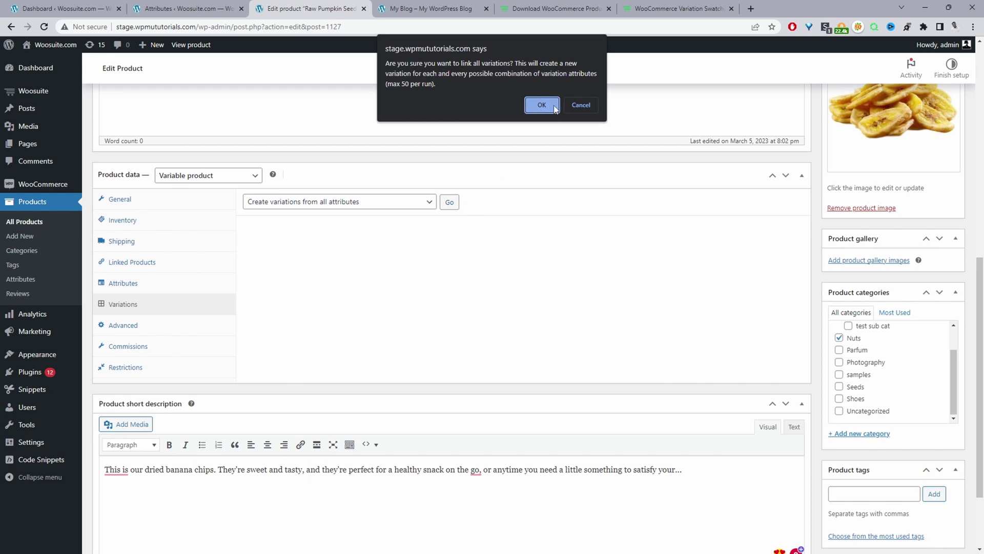
# Create variations from all attributes of the product and accept the confirmation messages.
pyautogui.click(541, 105)
pyautogui.click(581, 82)
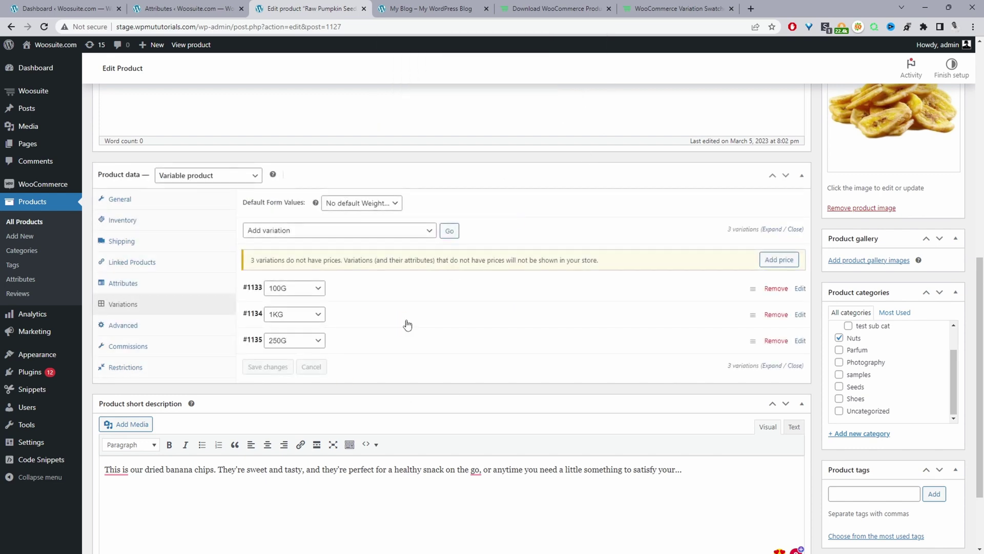
# Open the 100G variation and assign it the banana chips image from the media library.
pyautogui.click(369, 296)
pyautogui.click(265, 281)
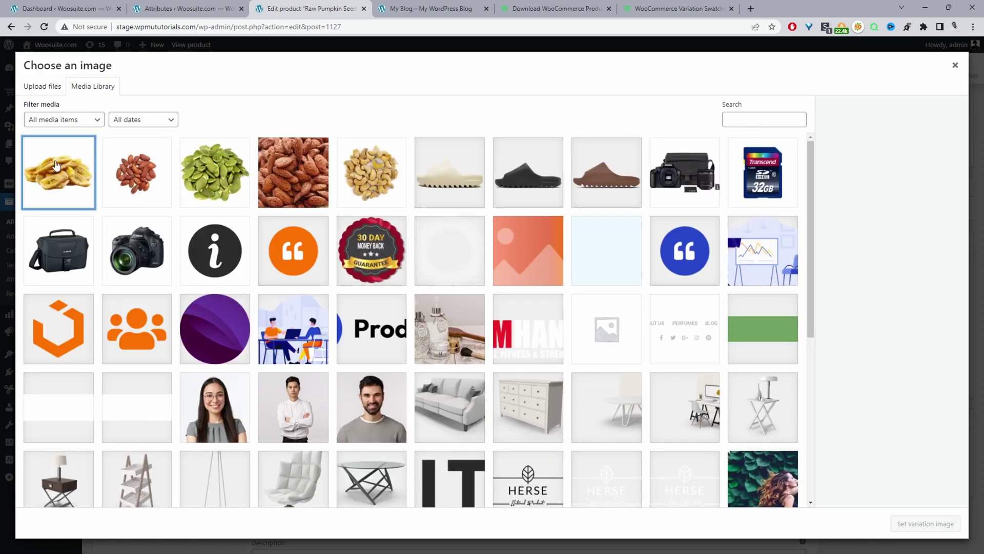
pyautogui.click(57, 165)
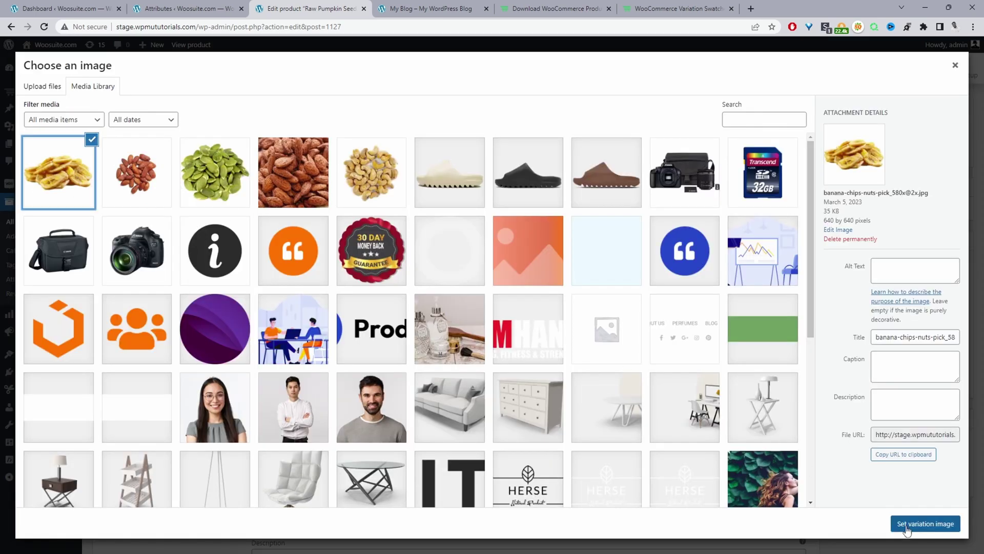
pyautogui.click(926, 523)
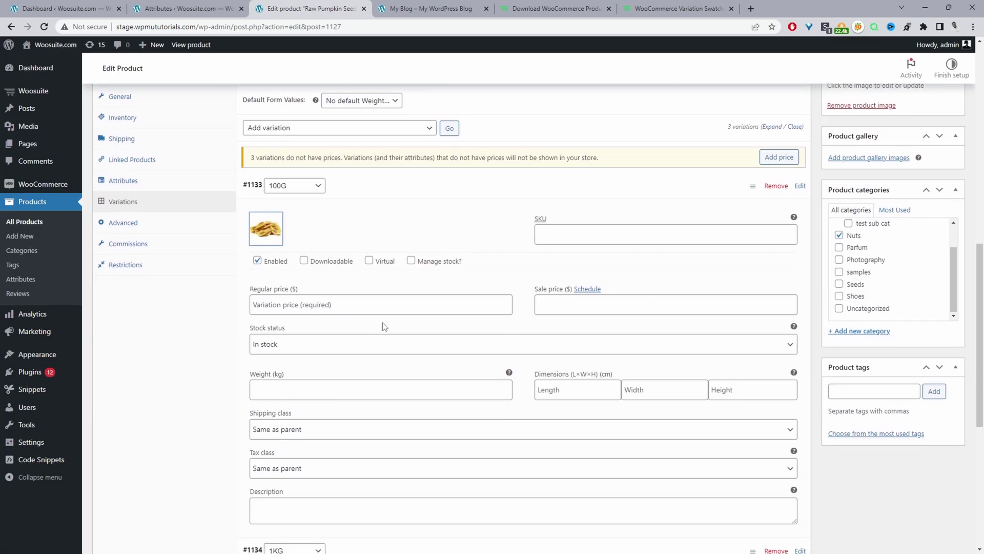
# Set the 100G variation's regular price to $3.5 and its weight to 0.1 kg.
pyautogui.scroll(-1, 384, 327)
pyautogui.click(298, 252)
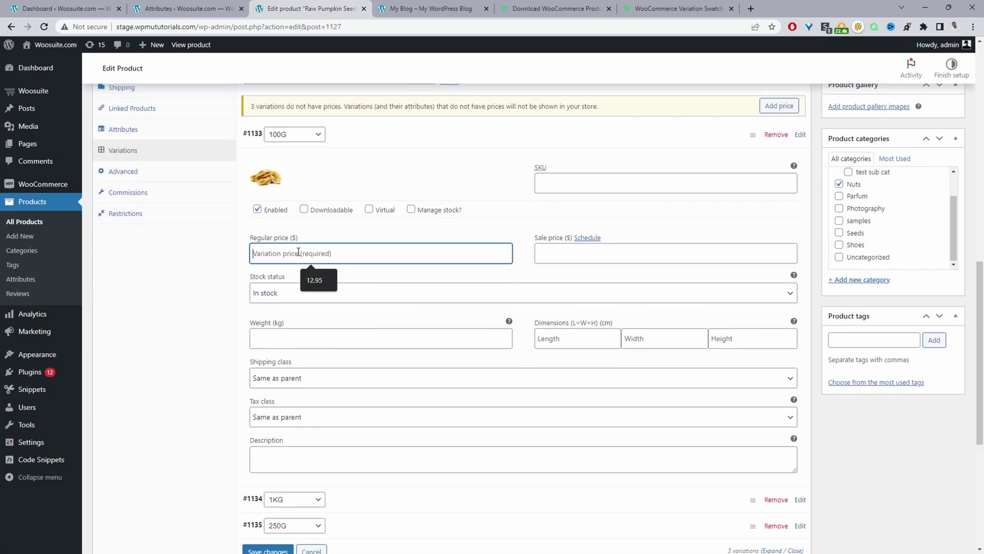
pyautogui.write('3.5')
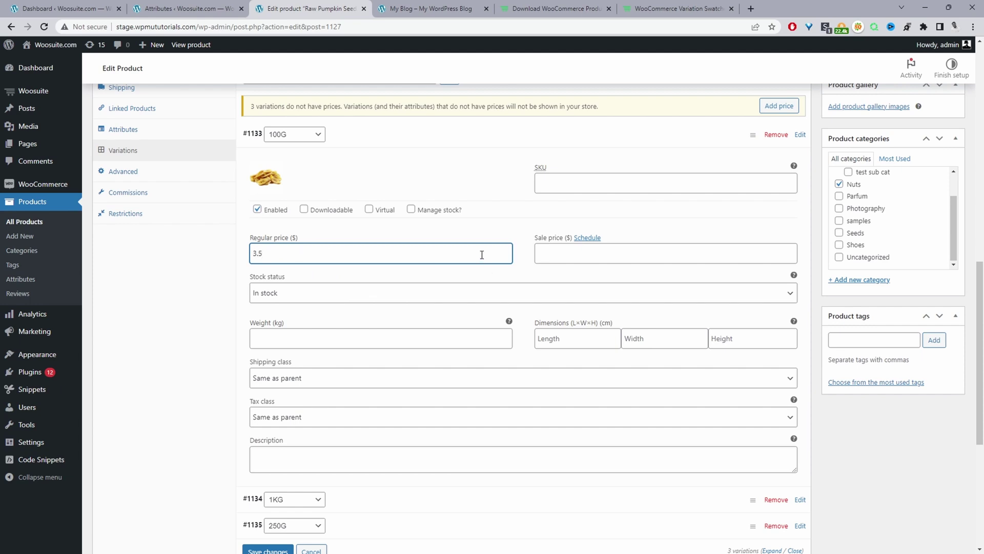
pyautogui.click(287, 338)
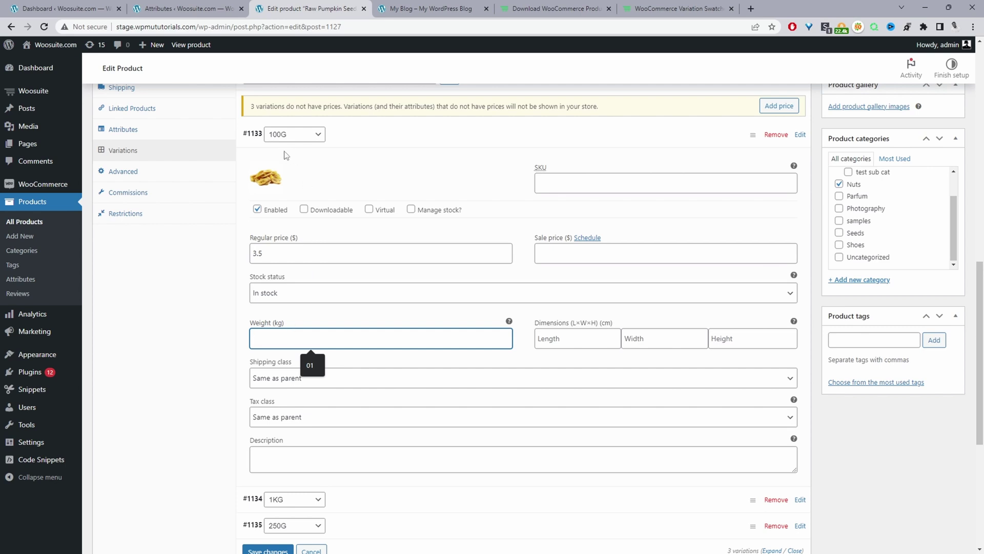
pyautogui.write('0.1')
pyautogui.moveTo(286, 323); pyautogui.dragTo(261, 323)
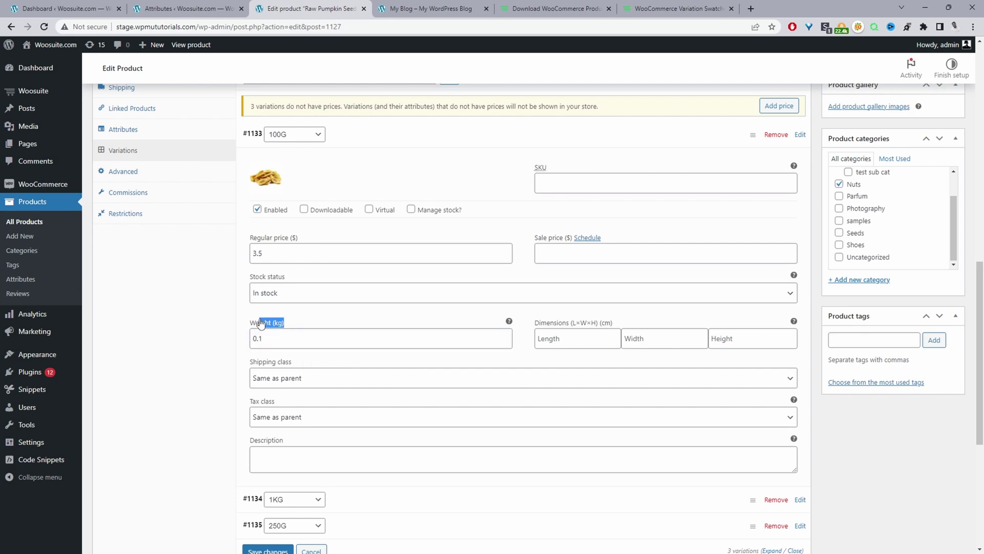
pyautogui.scroll(-3, 414, 360)
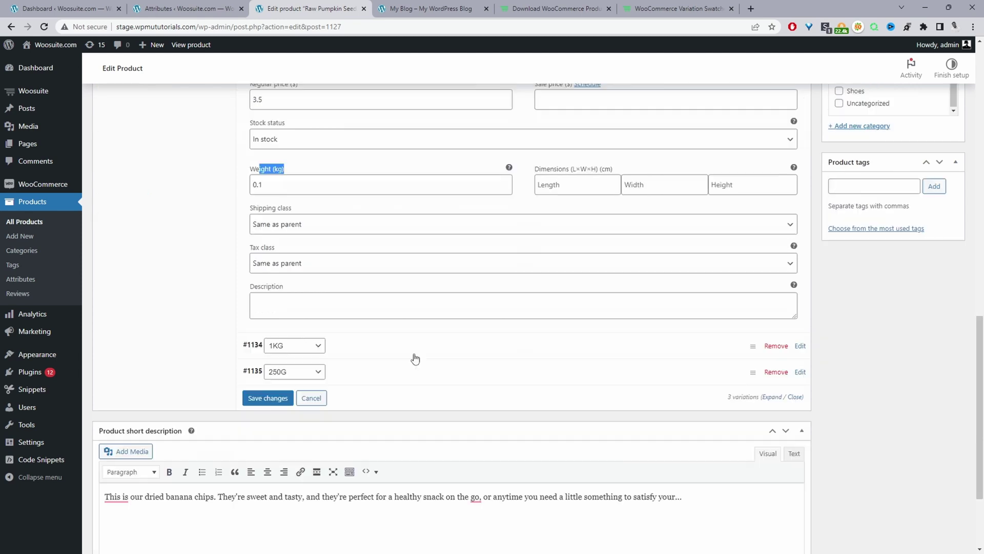
pyautogui.scroll(4, 413, 358)
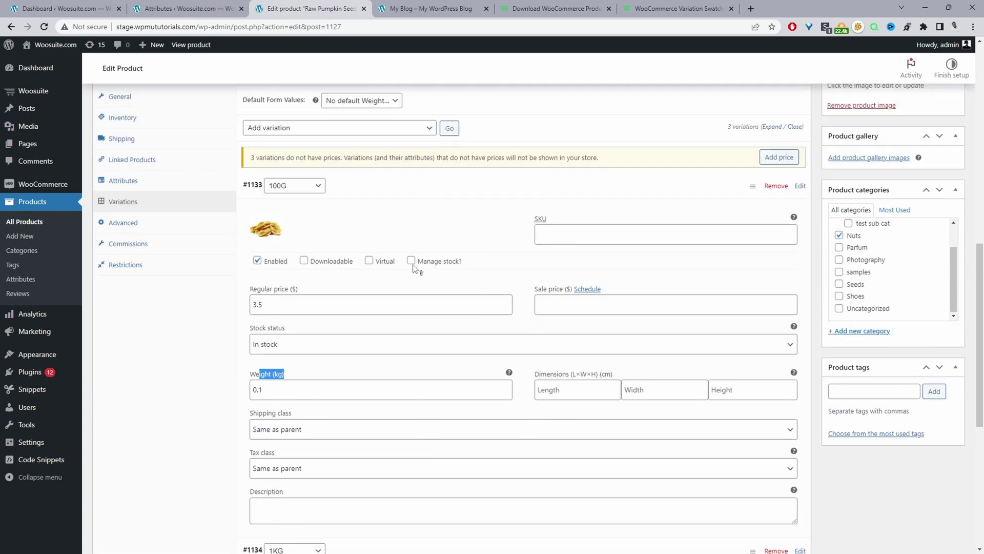
# Enable stock management for the 100G variation and set its stock quantity to 8.
pyautogui.click(411, 261)
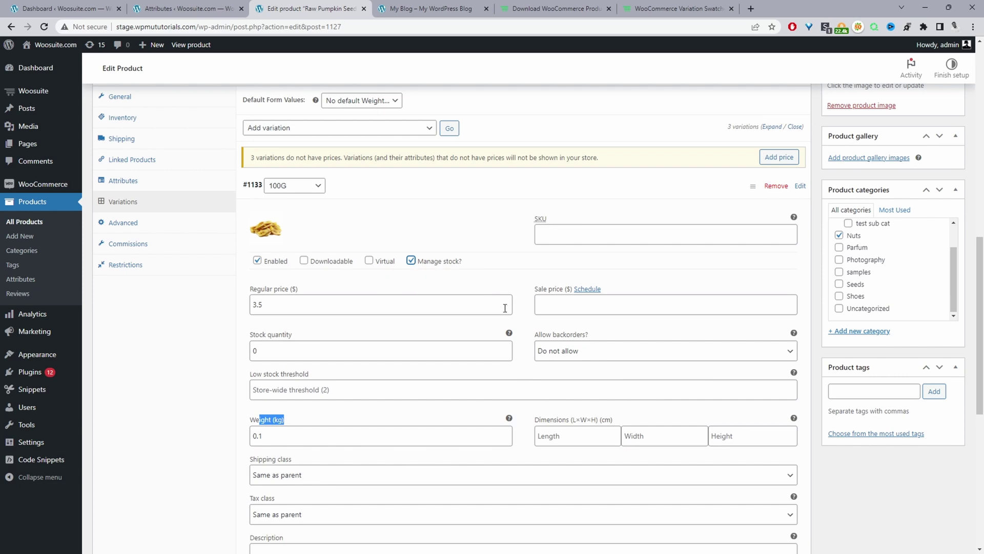
pyautogui.moveTo(501, 352); pyautogui.dragTo(242, 354)
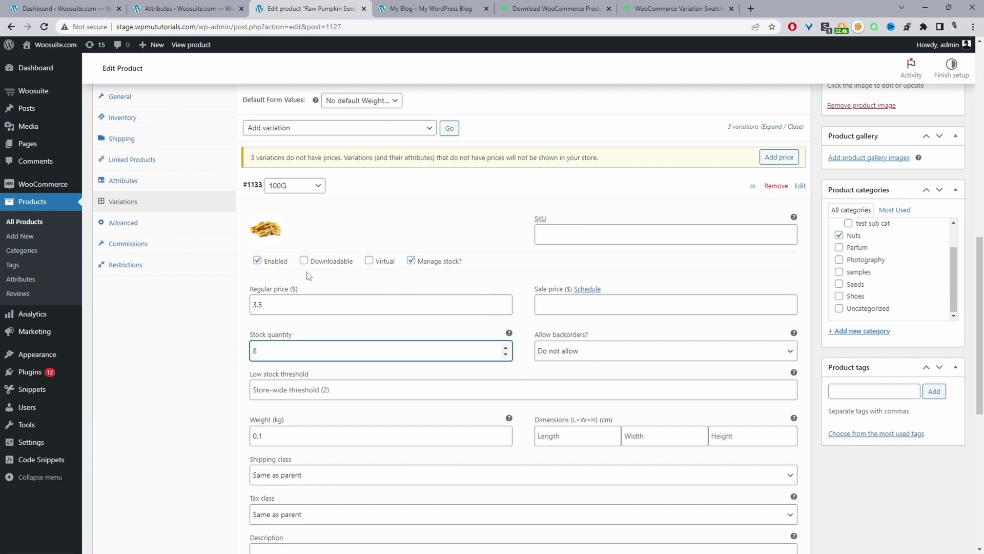
# Open the 1KG variation and set its regular price to $30 and its weight to 1 kg.
pyautogui.scroll(-6, 211, 302)
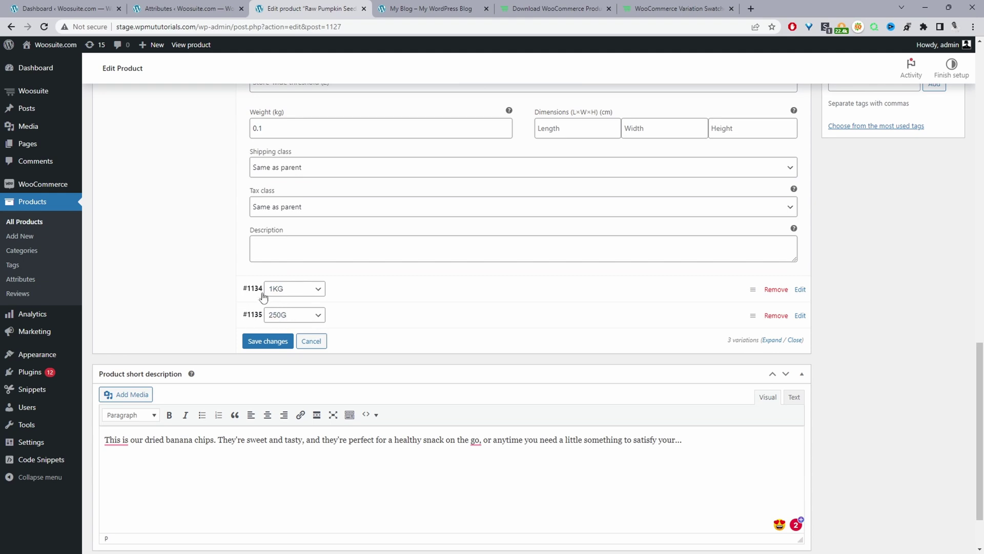
pyautogui.click(369, 293)
pyautogui.scroll(-3, 370, 293)
pyautogui.click(273, 254)
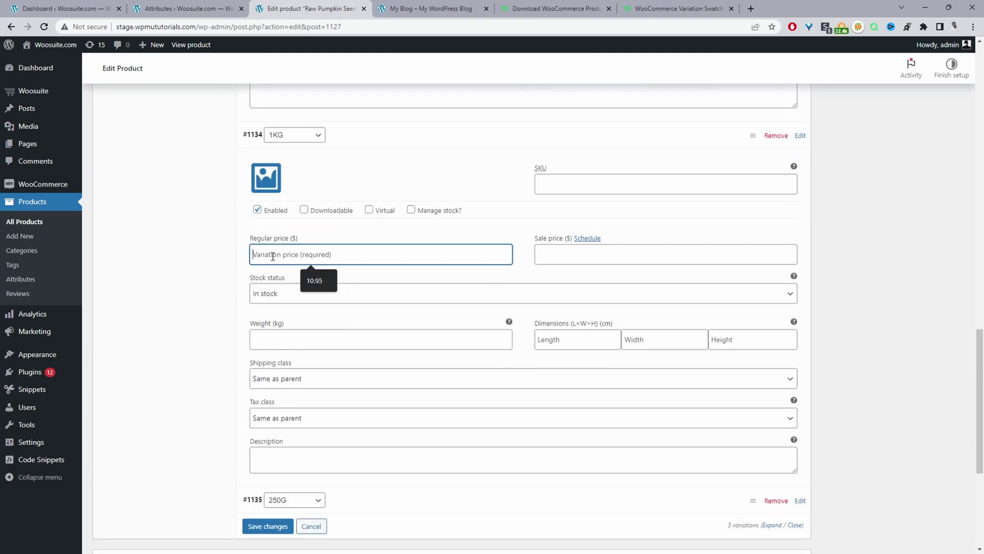
pyautogui.write('30')
pyautogui.click(286, 343)
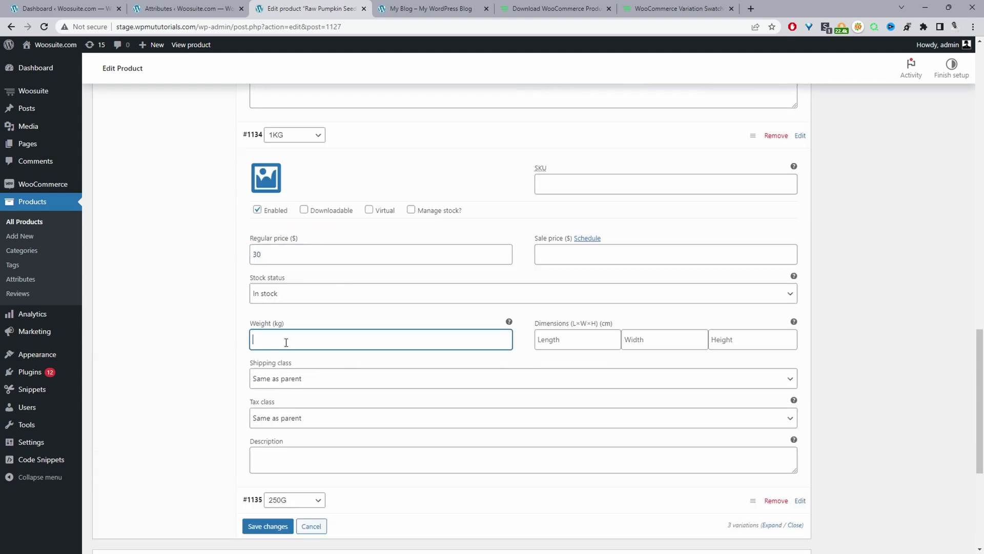
pyautogui.write('1')
# Fill in the 250G variation with a regular price of $15, a weight of 0.5 kg and a managed stock quantity of 4.
pyautogui.scroll(-3, 358, 384)
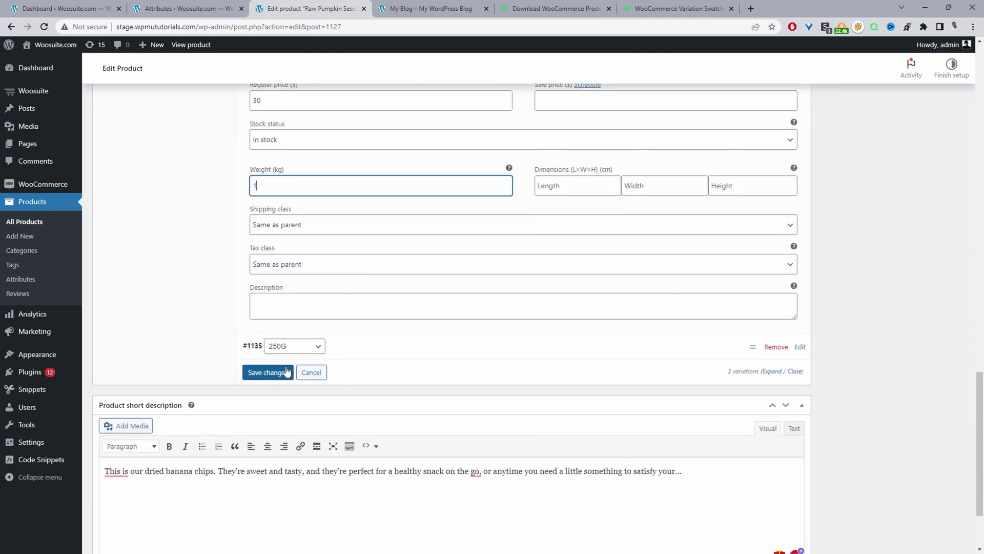
pyautogui.click(297, 352)
pyautogui.scroll(-3, 300, 393)
pyautogui.click(277, 311)
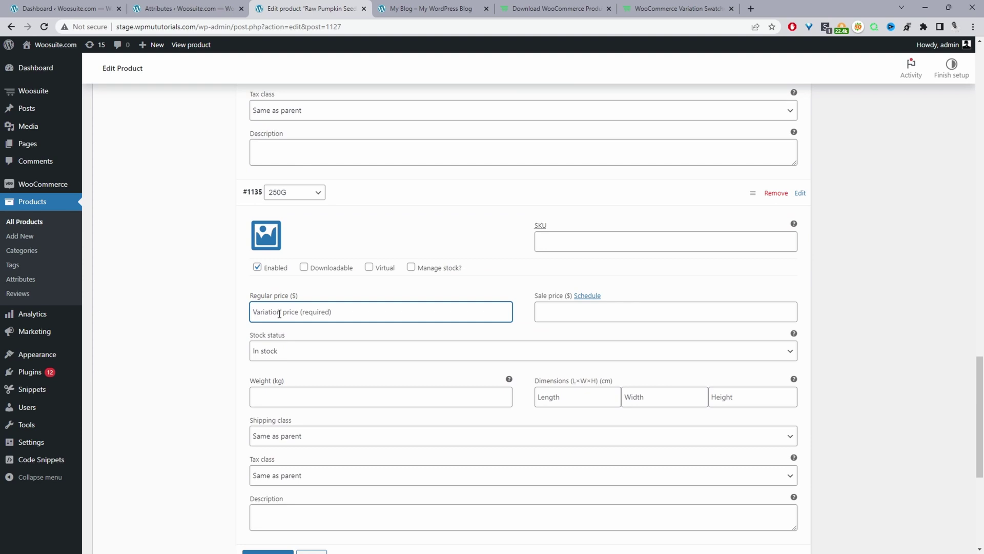
pyautogui.write('15')
pyautogui.click(296, 399)
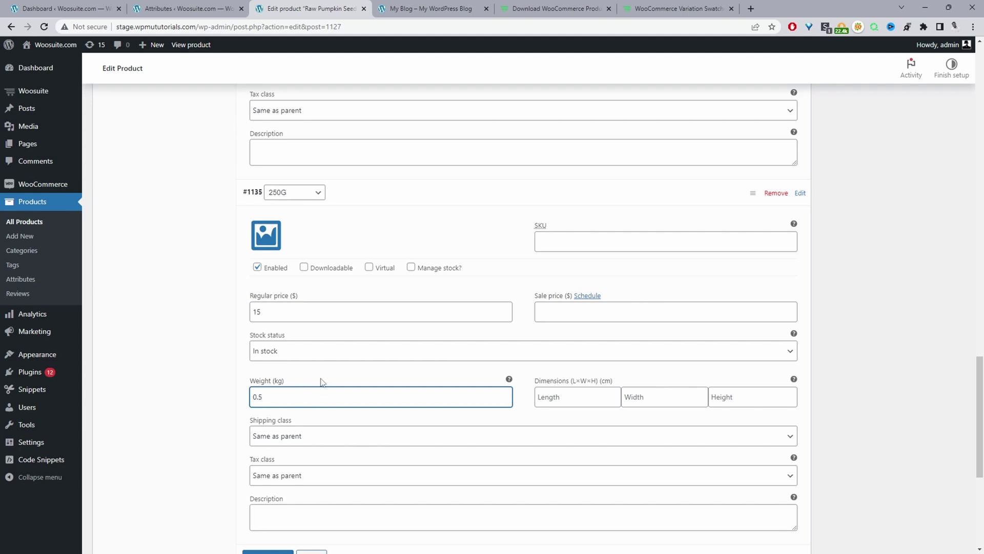
pyautogui.click(410, 267)
pyautogui.doubleClick(255, 357)
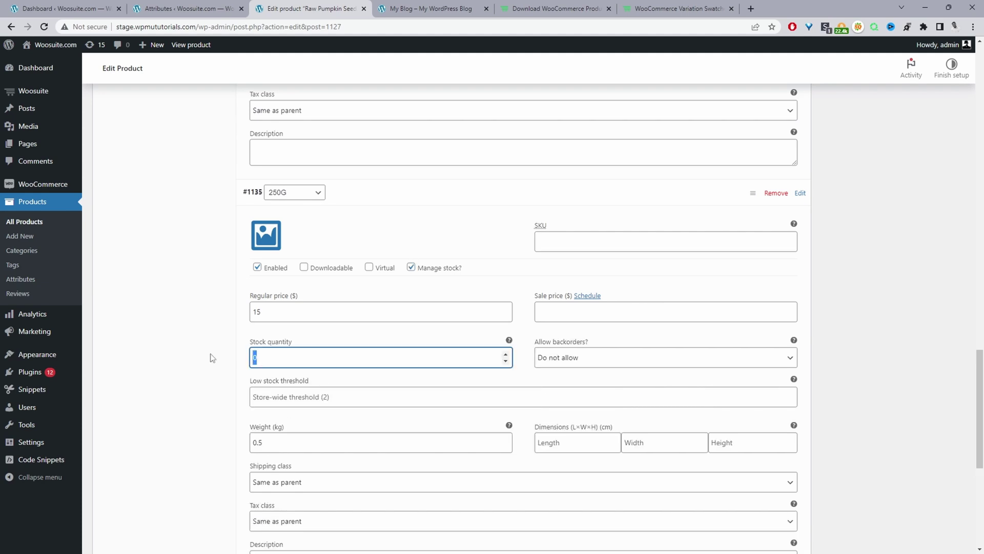
pyautogui.write('4')
# Enable stock management for the 1KG variation and set its stock quantity to 55.
pyautogui.scroll(5, 308, 348)
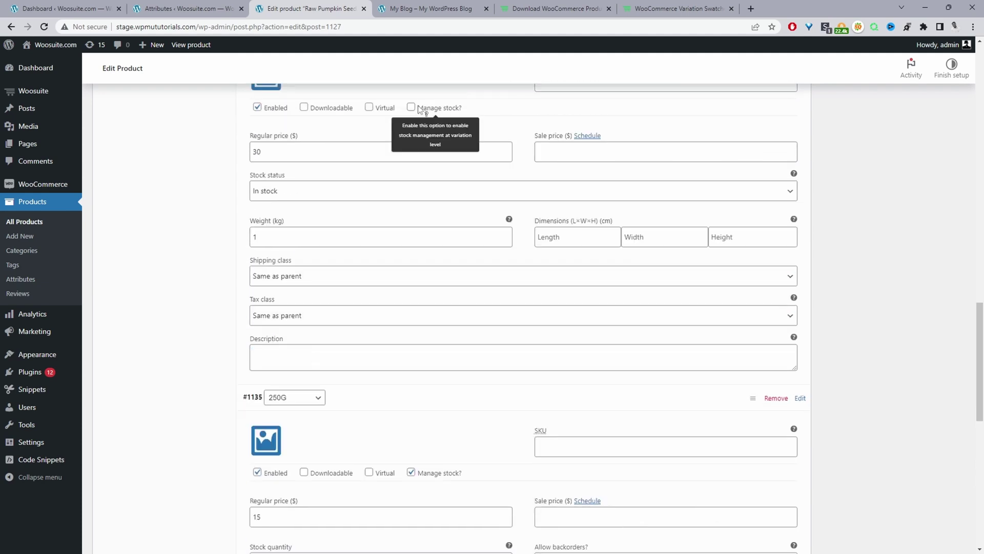
pyautogui.click(275, 237)
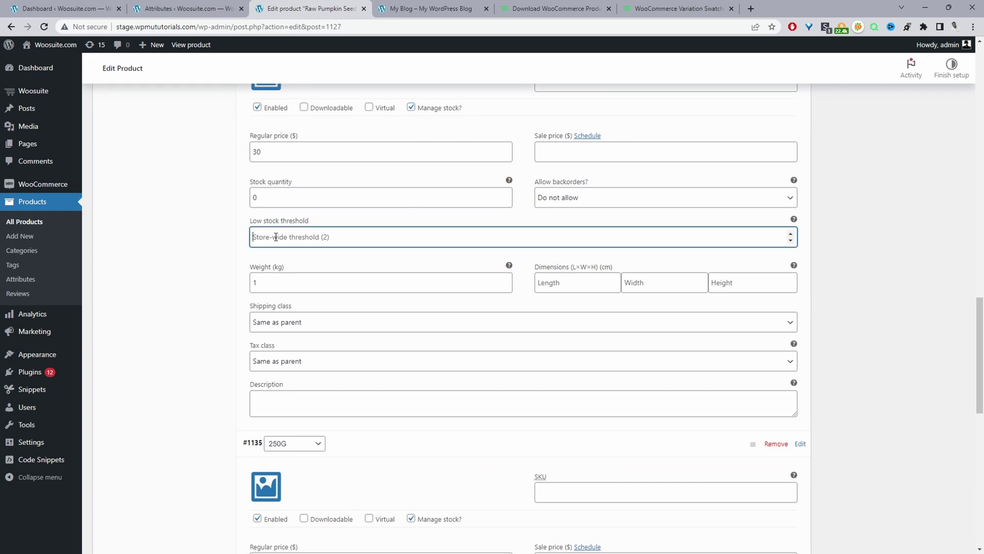
pyautogui.hotkey('shift', 'Tab')
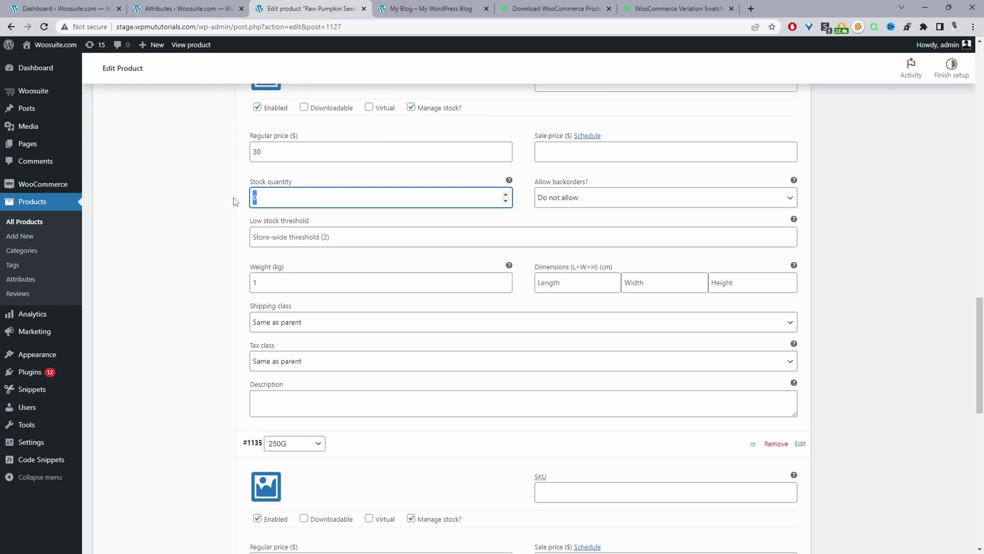
pyautogui.write('55')
pyautogui.click(233, 201)
# Save the variation changes and publish the Banana Chips product.
pyautogui.scroll(-9, 303, 325)
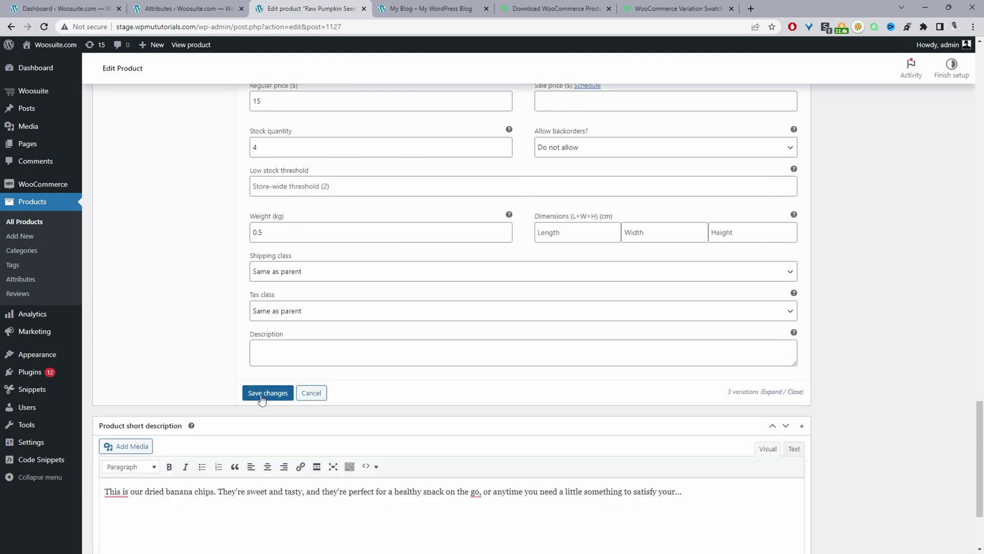
pyautogui.click(260, 394)
pyautogui.scroll(9, 615, 308)
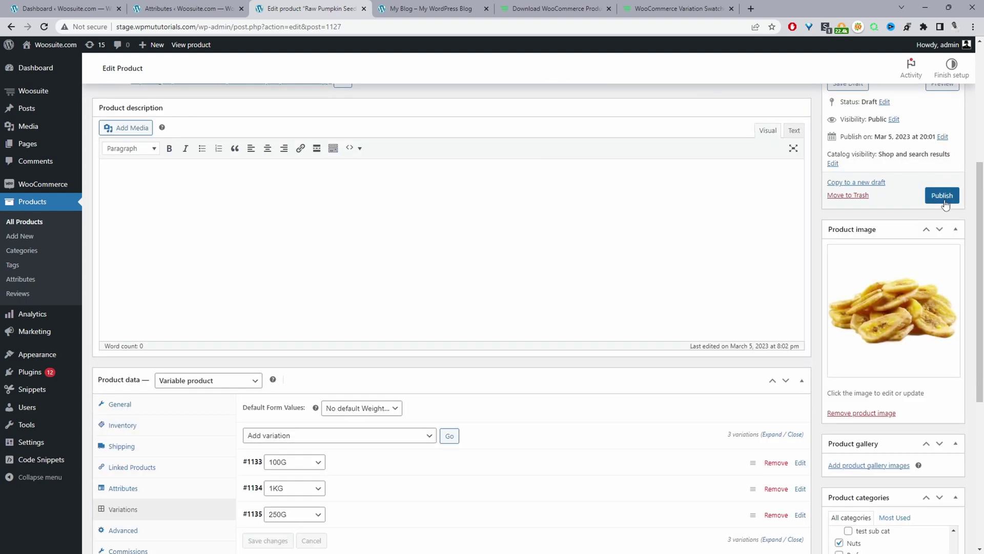
pyautogui.click(945, 201)
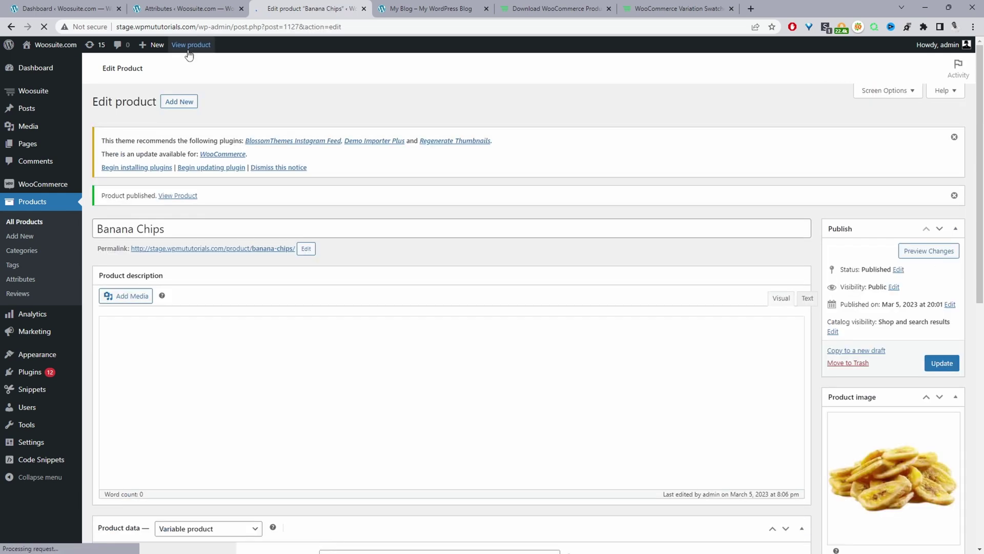
# View the published Banana Chips page and check the price and stock shown for different Weight options.
pyautogui.click(191, 45)
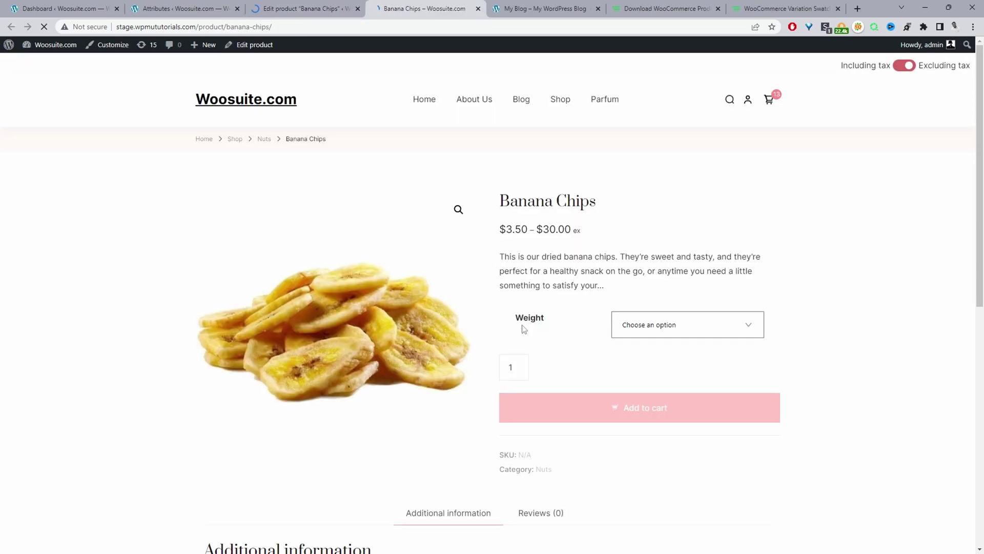
pyautogui.click(679, 336)
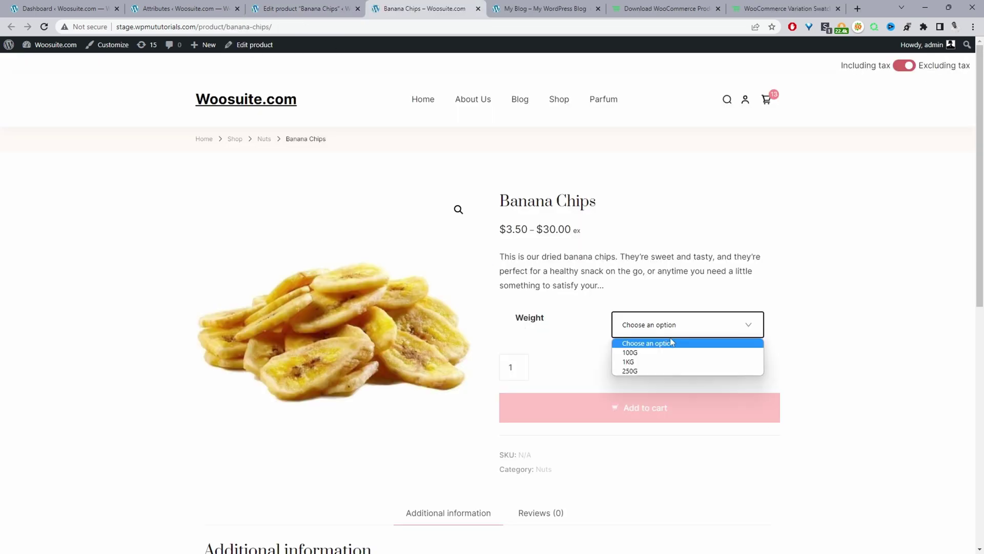
pyautogui.click(649, 353)
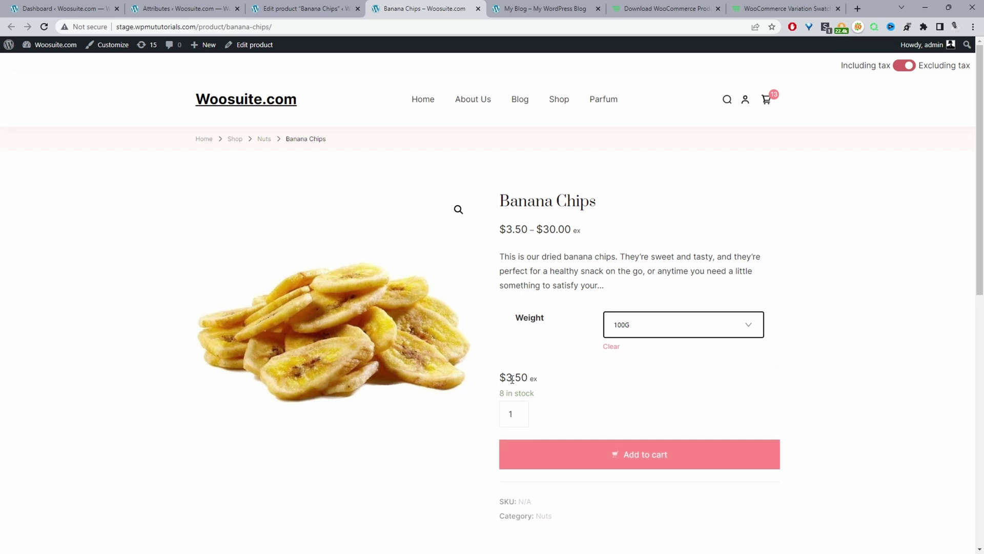
pyautogui.click(654, 328)
pyautogui.click(639, 367)
pyautogui.click(657, 319)
pyautogui.click(629, 370)
# Reopen the Banana Chips product for editing and set the 250G variation's weight to 0.25 kg.
pyautogui.click(254, 46)
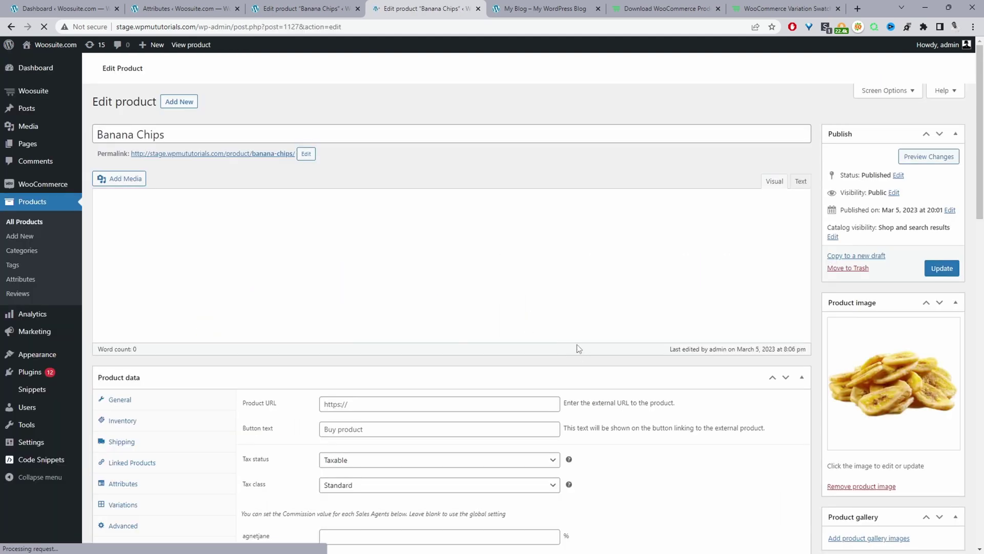
pyautogui.scroll(-4, 578, 349)
pyautogui.click(139, 312)
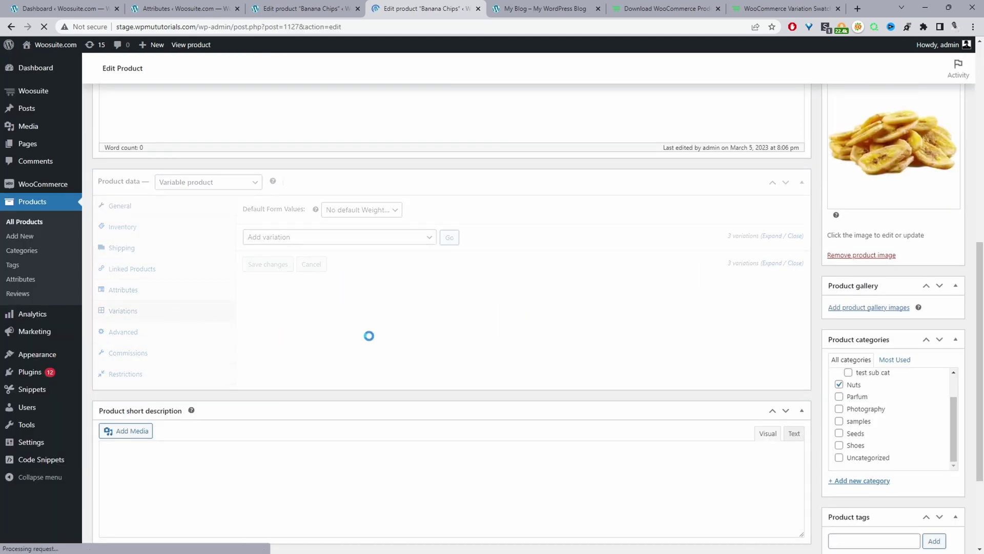
pyautogui.scroll(-4, 419, 336)
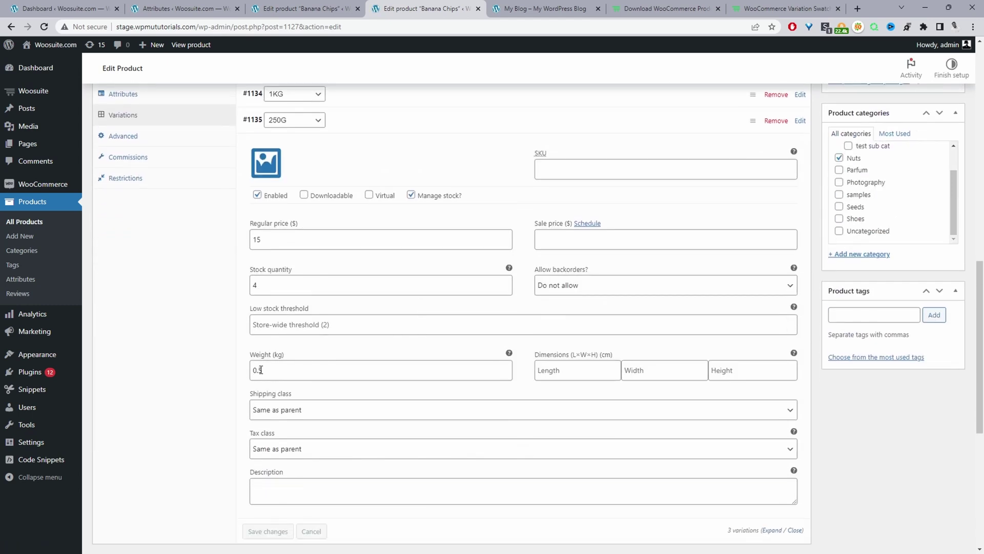
pyautogui.moveTo(261, 370); pyautogui.dragTo(273, 370)
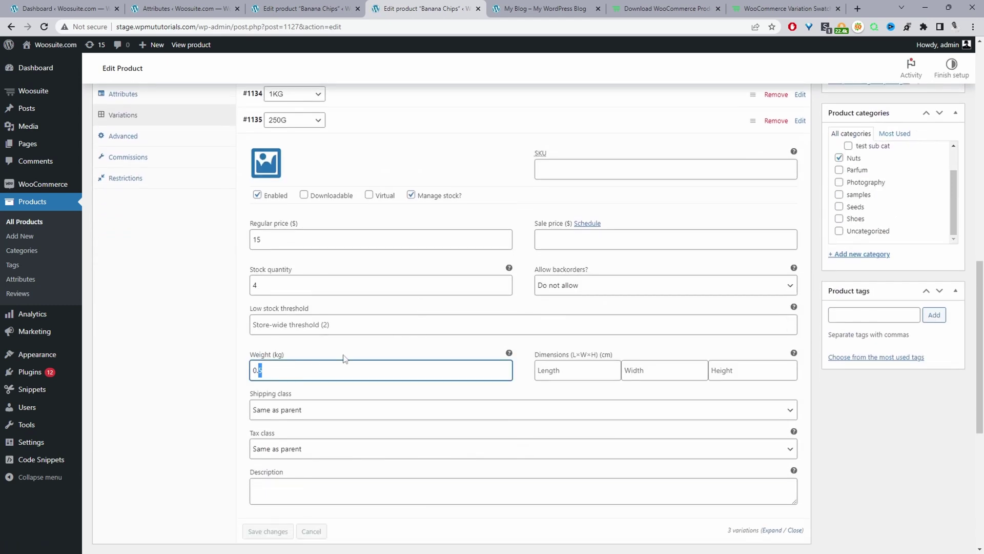
pyautogui.write('2')
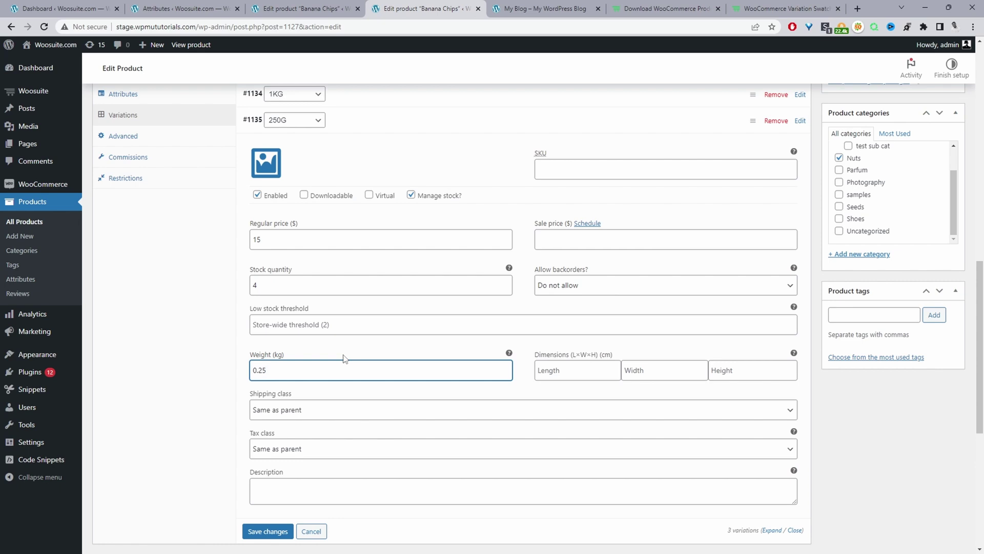
# Set the 250G variation's regular price to $7.5, save the variation changes and update the product.
pyautogui.moveTo(264, 239); pyautogui.dragTo(234, 242)
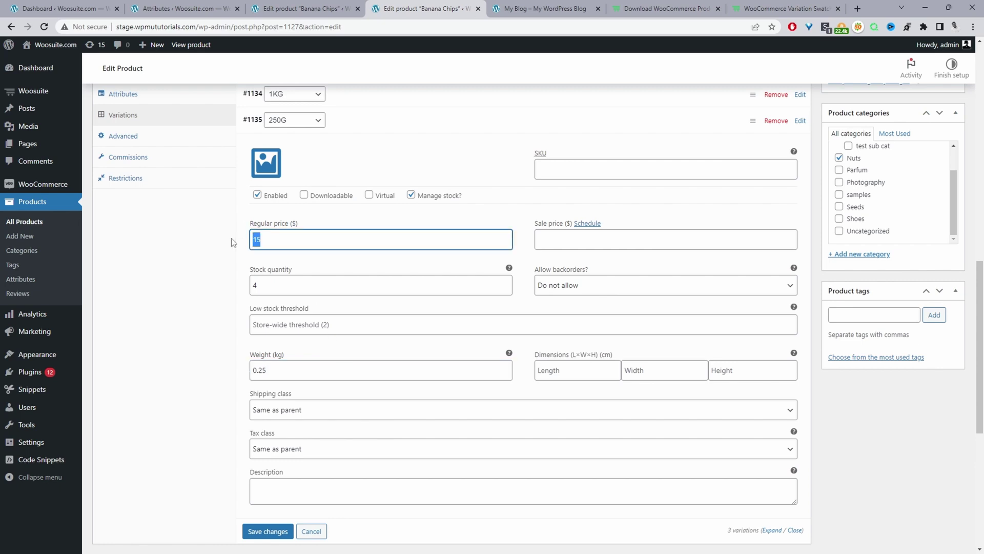
pyautogui.write('7.')
pyautogui.click(264, 530)
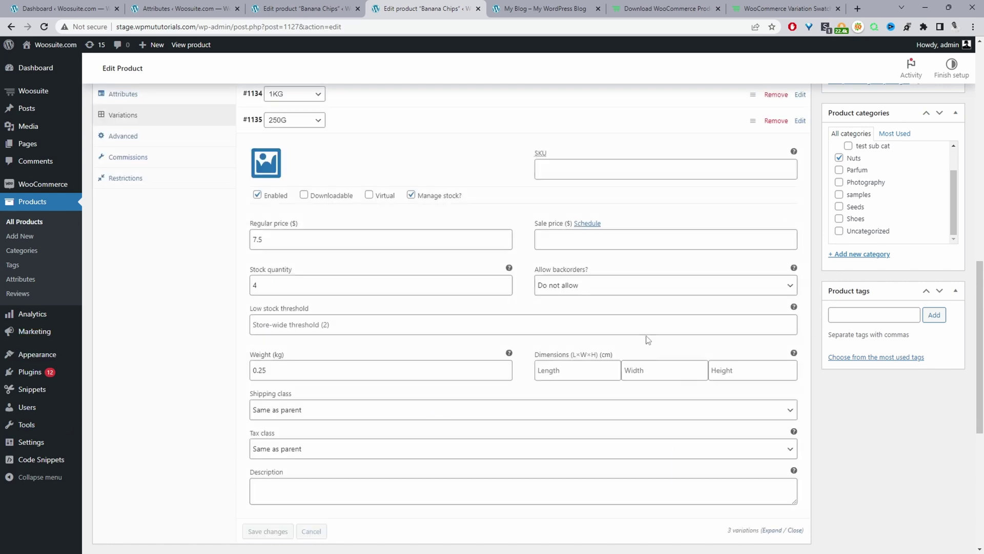
pyautogui.press('F5')
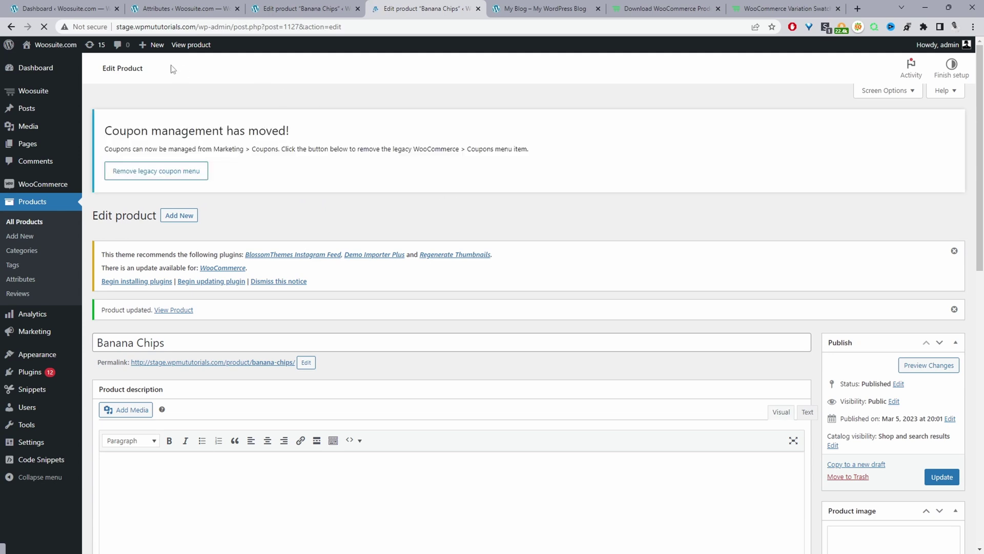
# View the updated Banana Chips page and choose the 100G weight to check its price, stock and image.
pyautogui.click(191, 44)
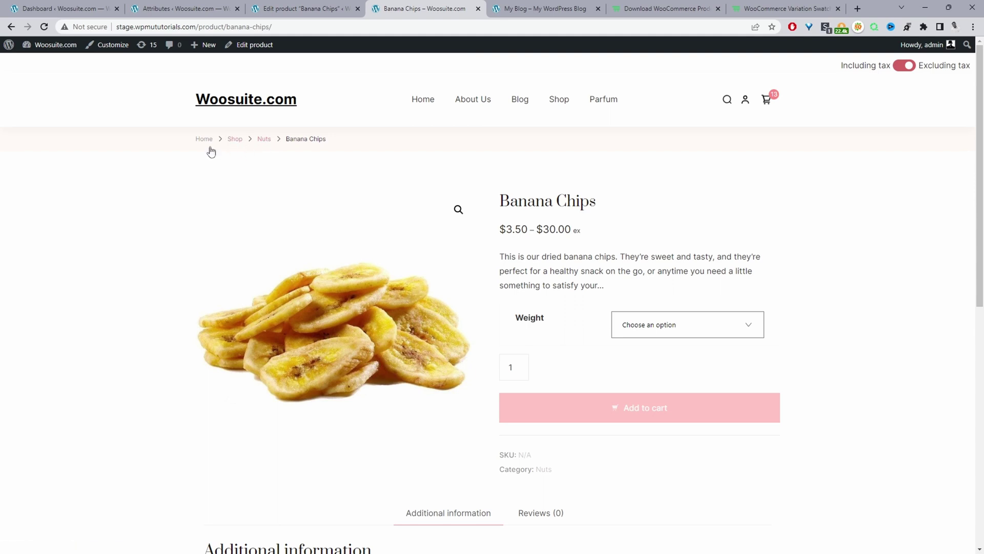
pyautogui.click(653, 321)
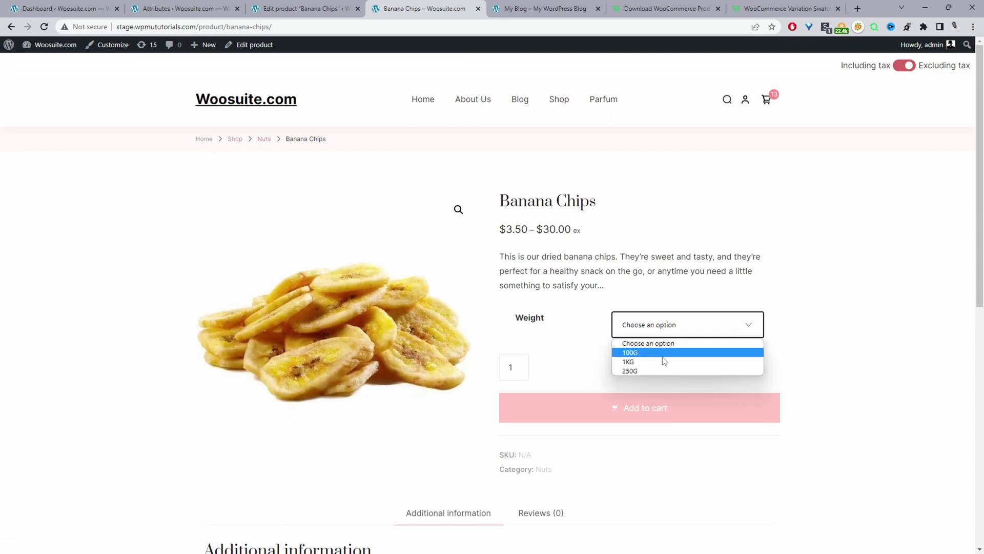
pyautogui.click(662, 356)
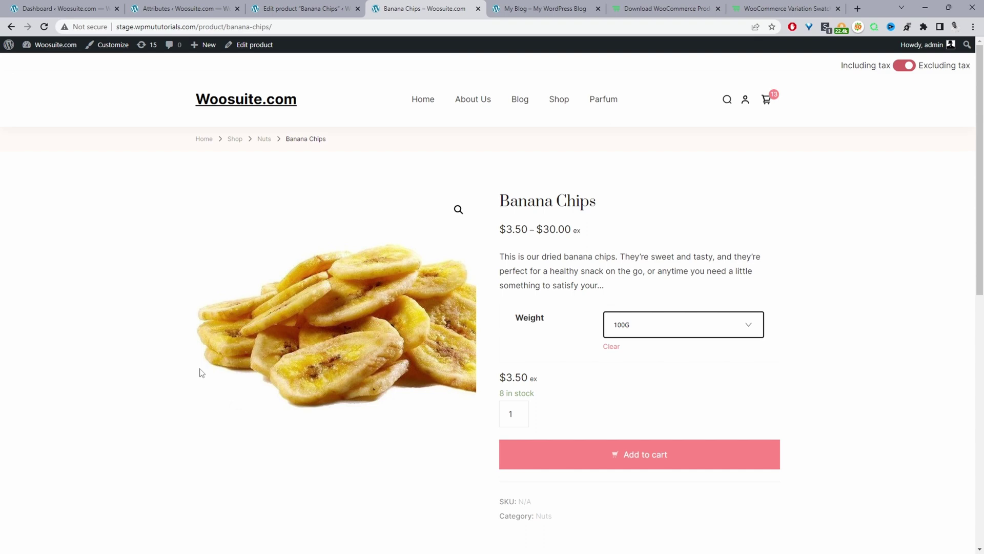
# Return to the WordPress dashboard, go to Woosuite's Product Table settings and start a new table.
pyautogui.click(58, 8)
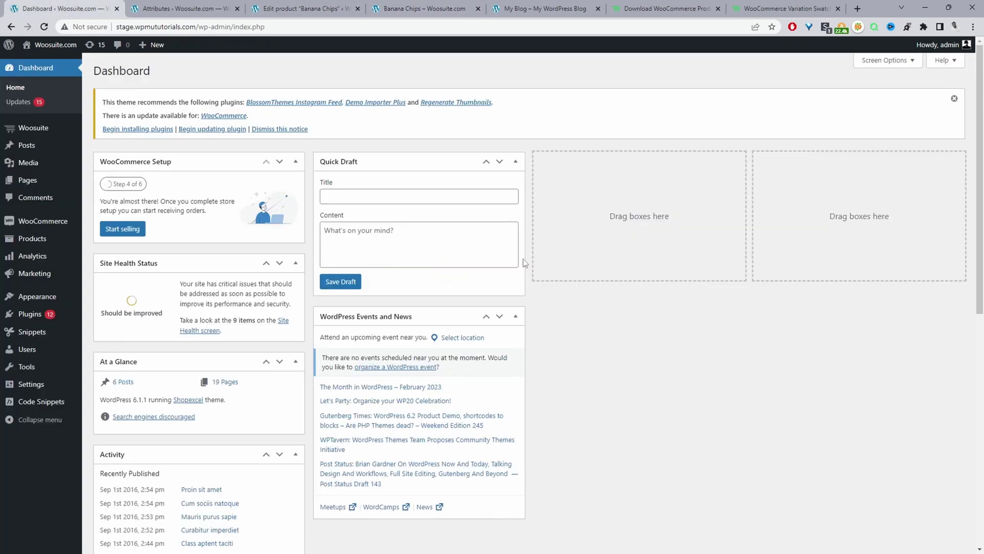
pyautogui.moveTo(32, 131)
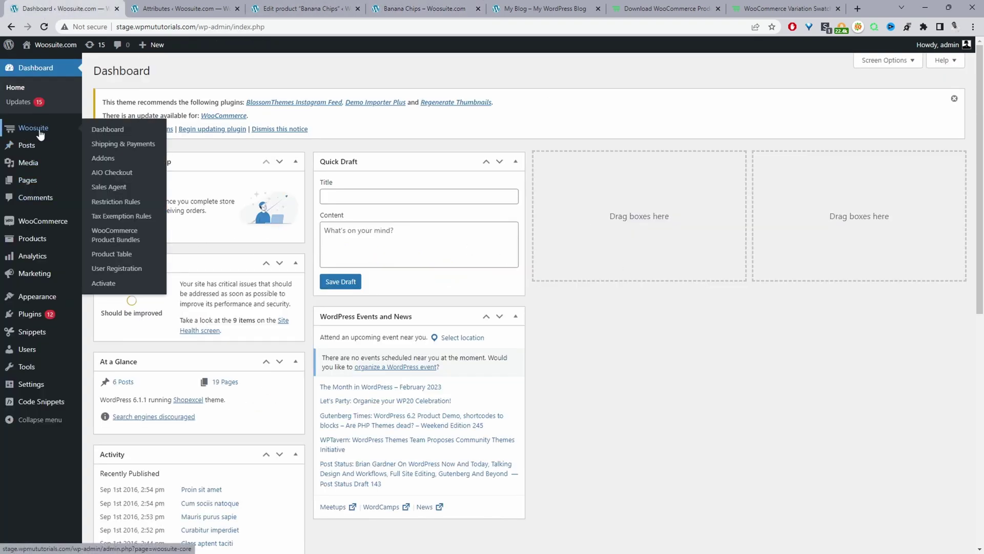
pyautogui.click(132, 255)
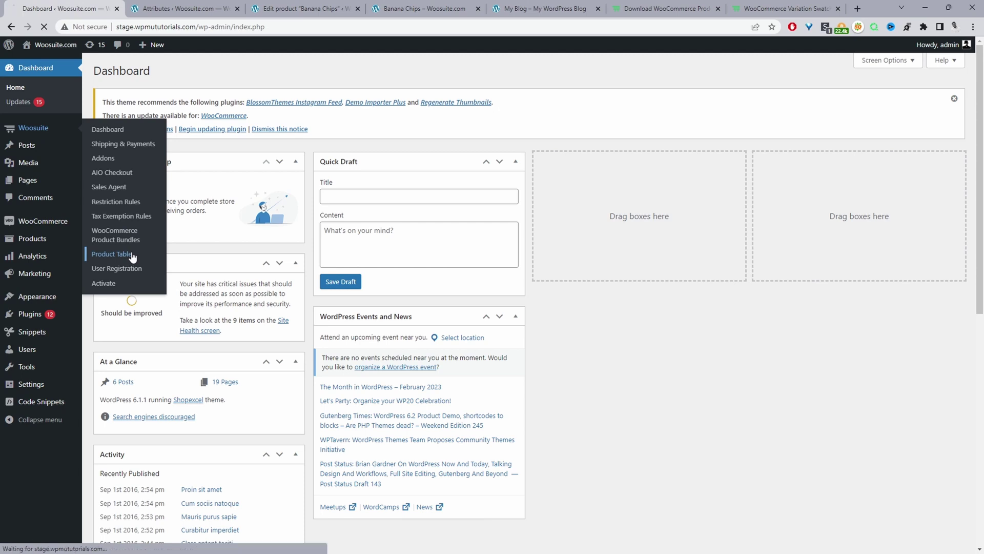
pyautogui.scroll(-5, 312, 457)
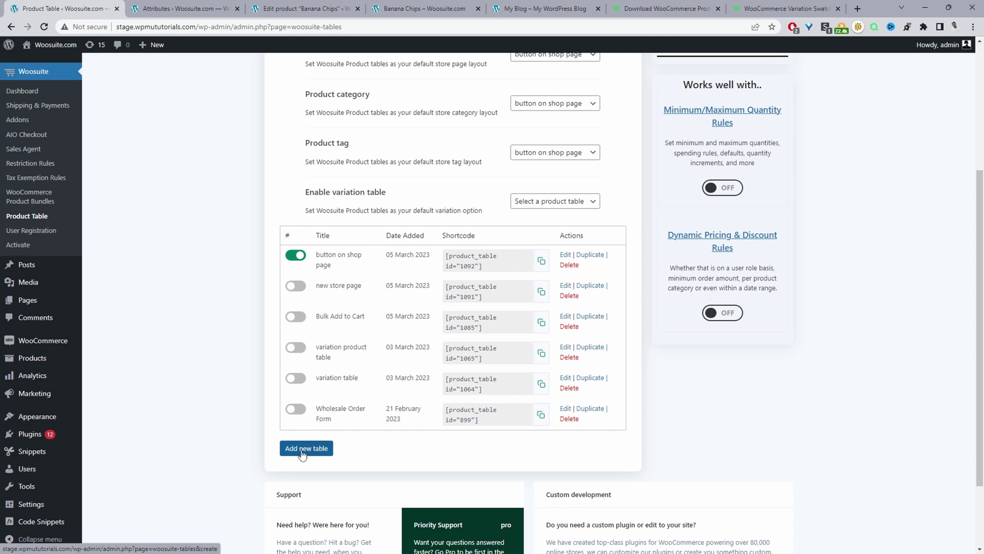
pyautogui.click(302, 449)
# Title the new product table "Shop page" and check the page choices for the Quick Order Form Page.
pyautogui.click(530, 191)
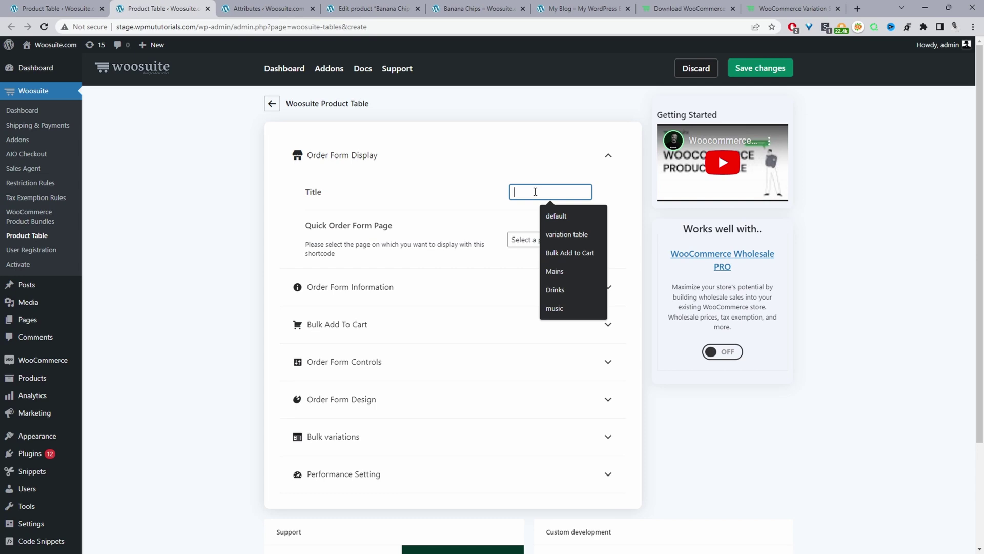
pyautogui.write('Shope')
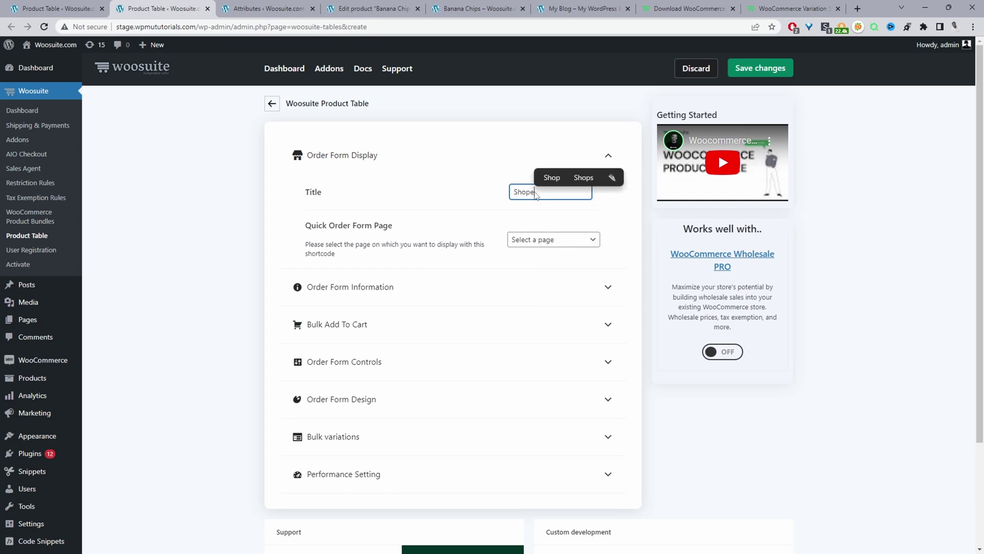
pyautogui.press('BackSpace')
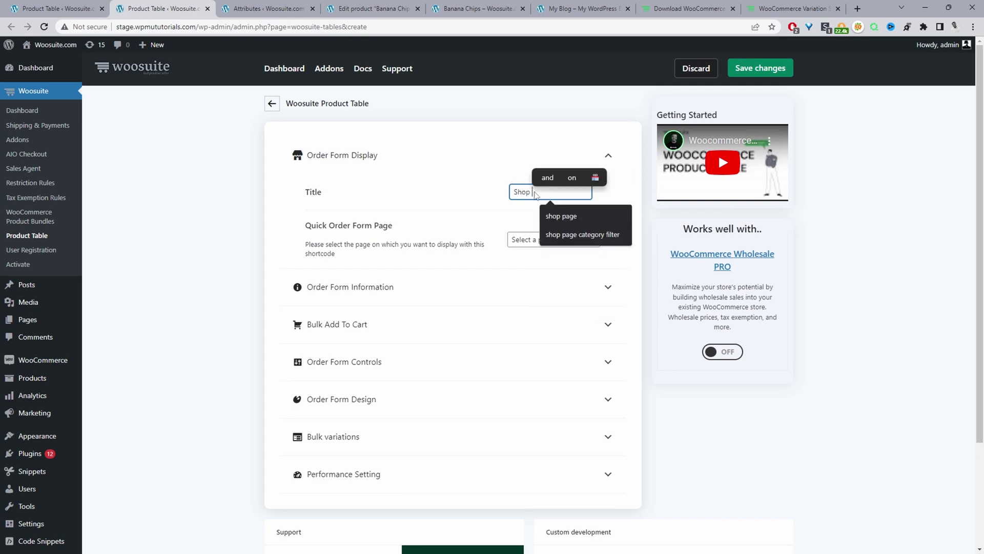
pyautogui.write('page')
pyautogui.click(457, 183)
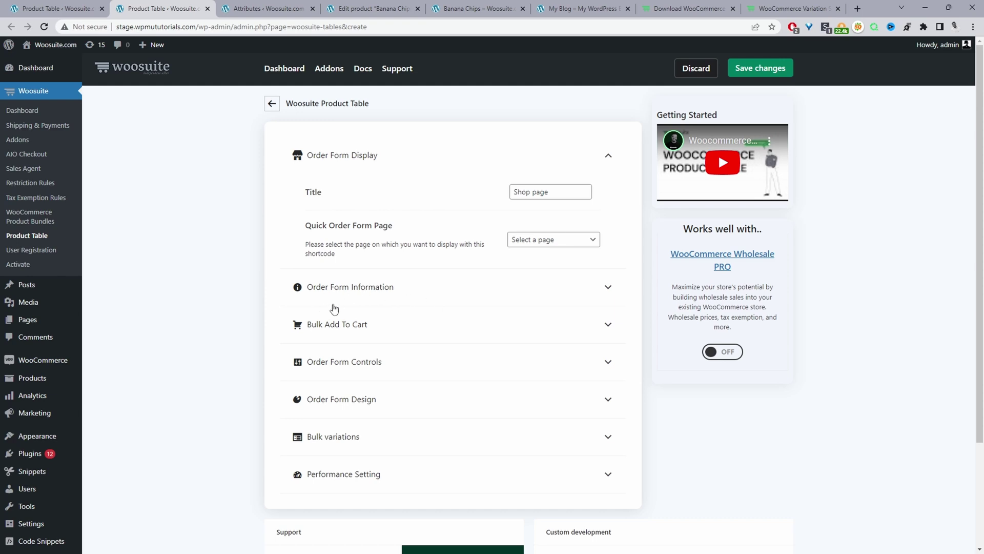
pyautogui.click(556, 241)
pyautogui.click(556, 243)
# Check the example shop table for reference, and add Image, Name and Categories as selected columns under Order Form Information.
pyautogui.click(361, 288)
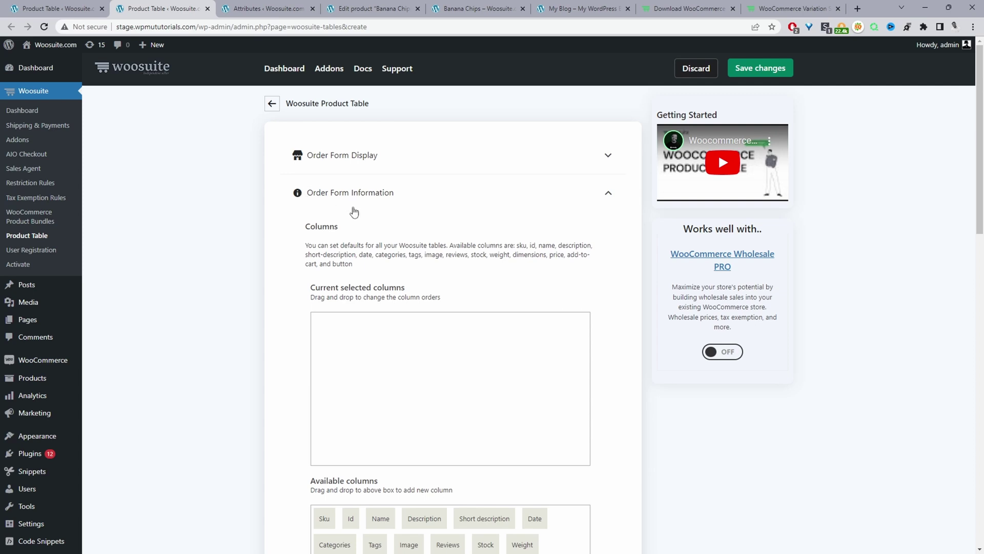
pyautogui.scroll(-1, 393, 235)
pyautogui.scroll(-3, 393, 235)
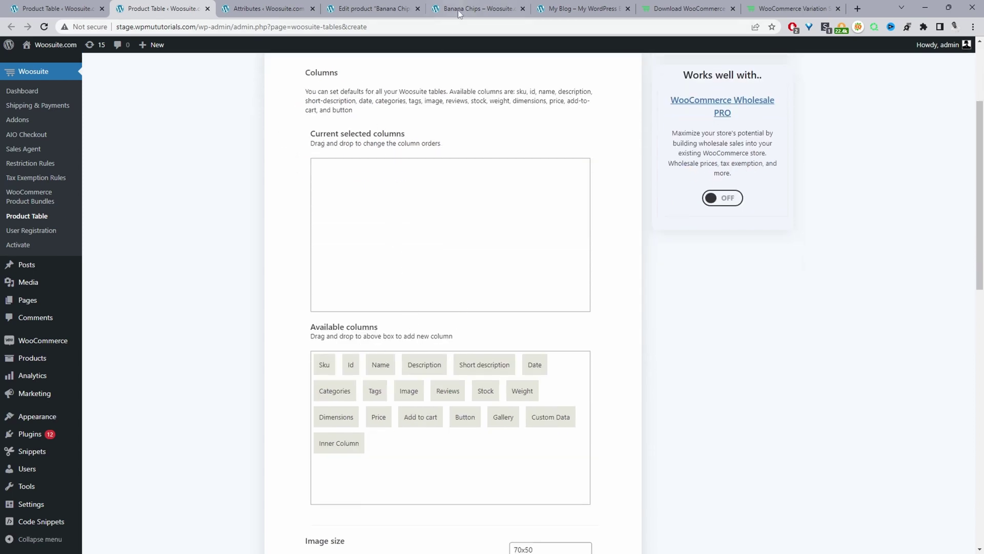
pyautogui.click(581, 11)
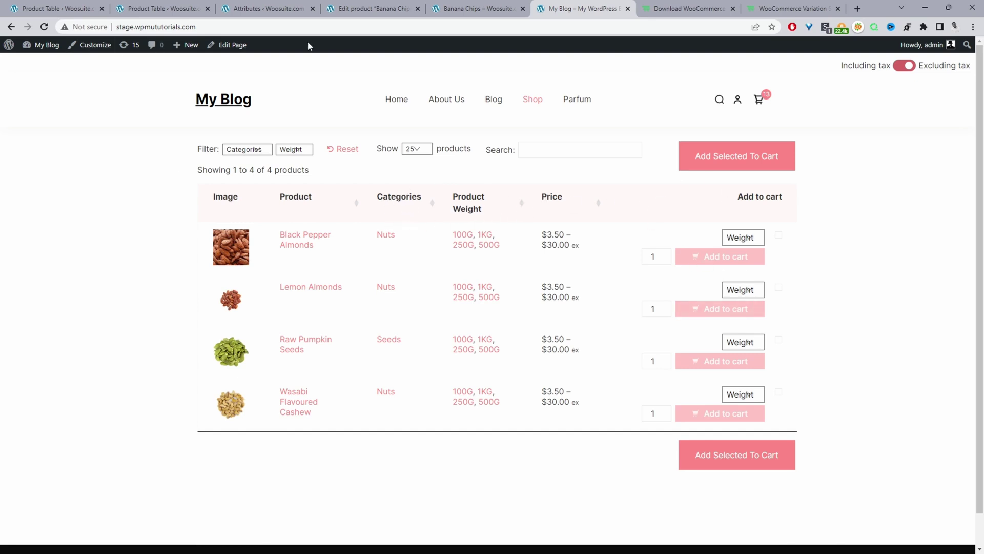
pyautogui.click(145, 11)
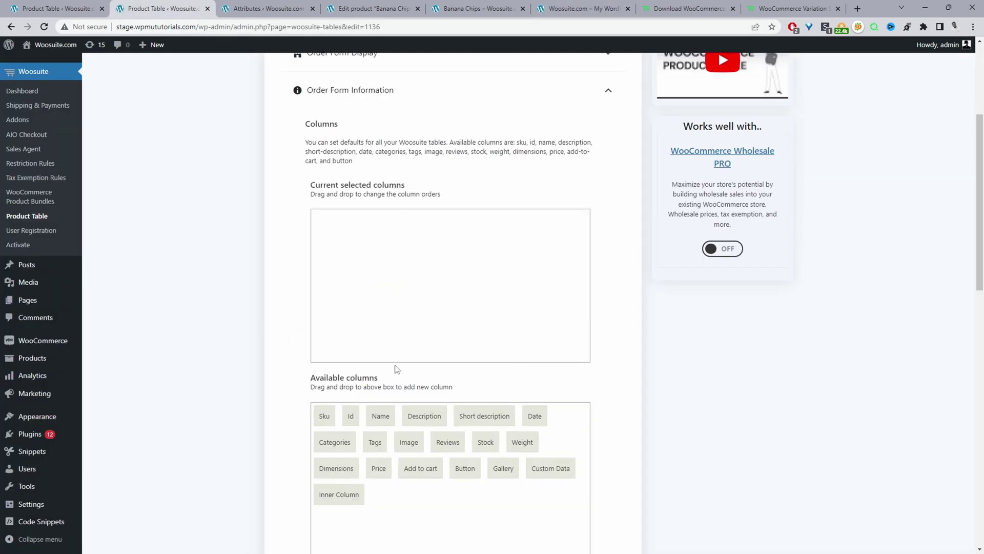
pyautogui.moveTo(408, 445); pyautogui.dragTo(357, 266)
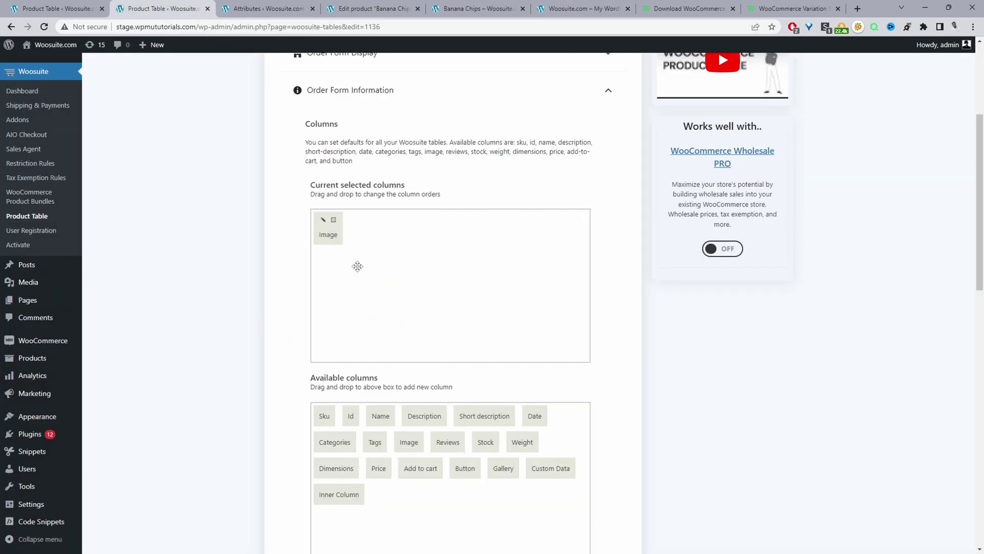
pyautogui.moveTo(380, 416); pyautogui.dragTo(404, 263)
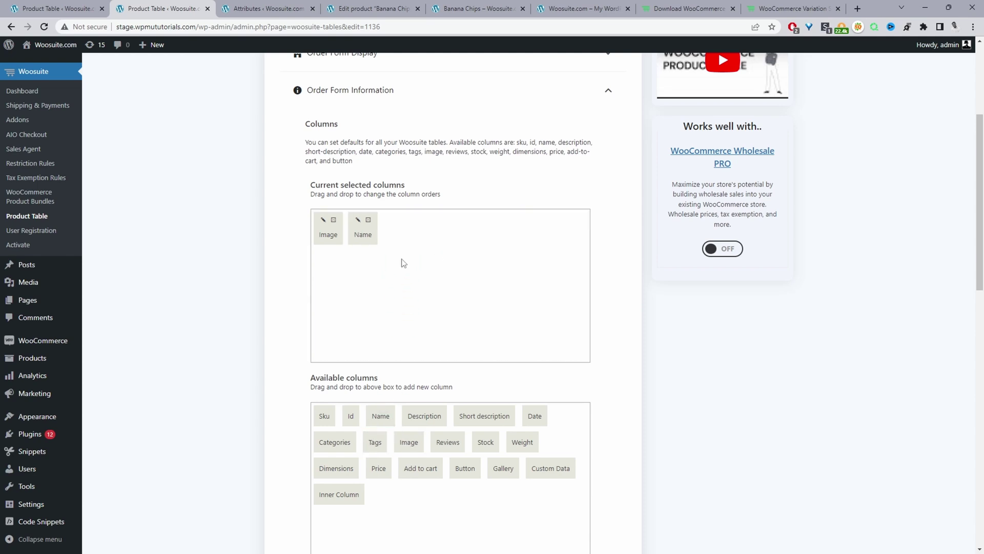
pyautogui.moveTo(335, 441); pyautogui.dragTo(410, 236)
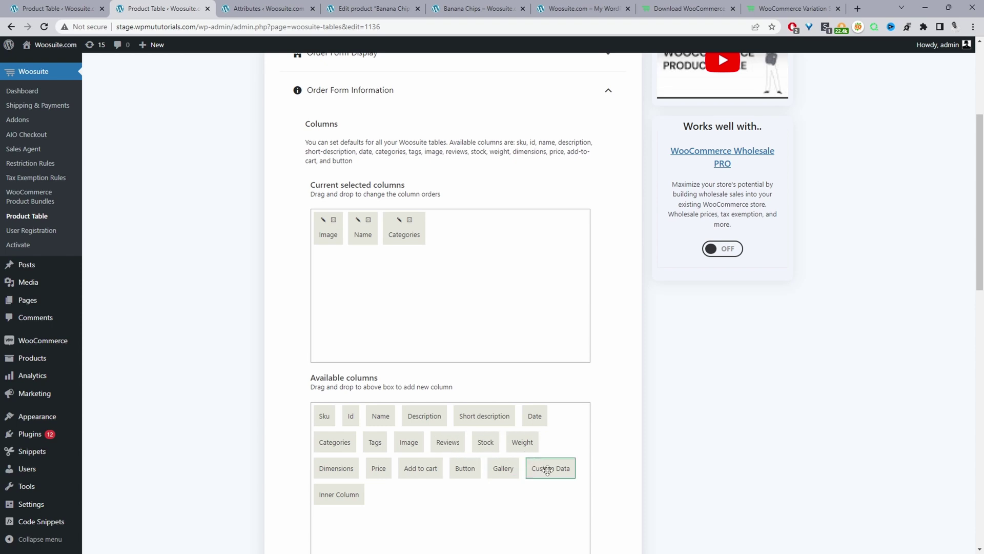
# Add a Custom Data column using Custom Taxonomies as data source and Product Weight as taxonomy, and save its settings.
pyautogui.moveTo(547, 468); pyautogui.dragTo(457, 242)
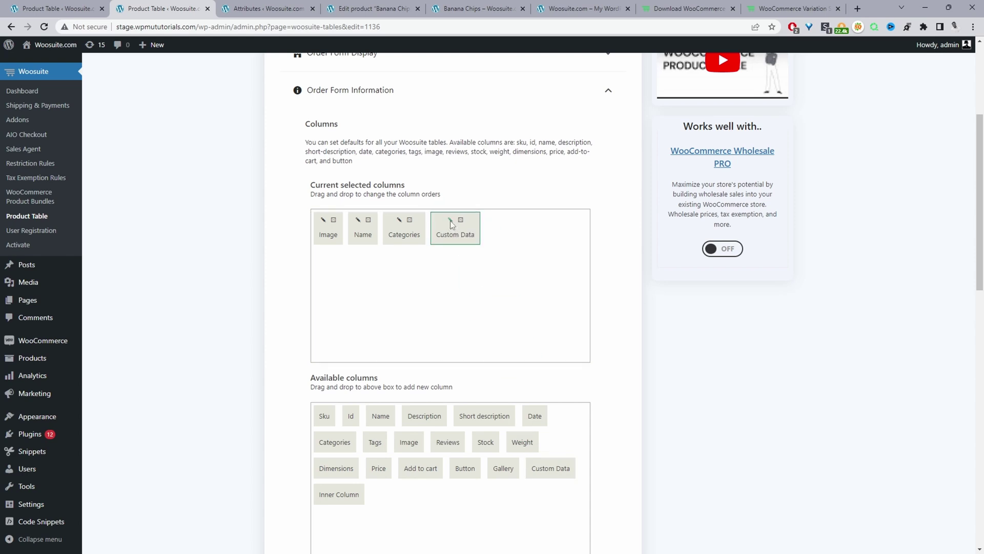
pyautogui.click(451, 224)
pyautogui.click(465, 324)
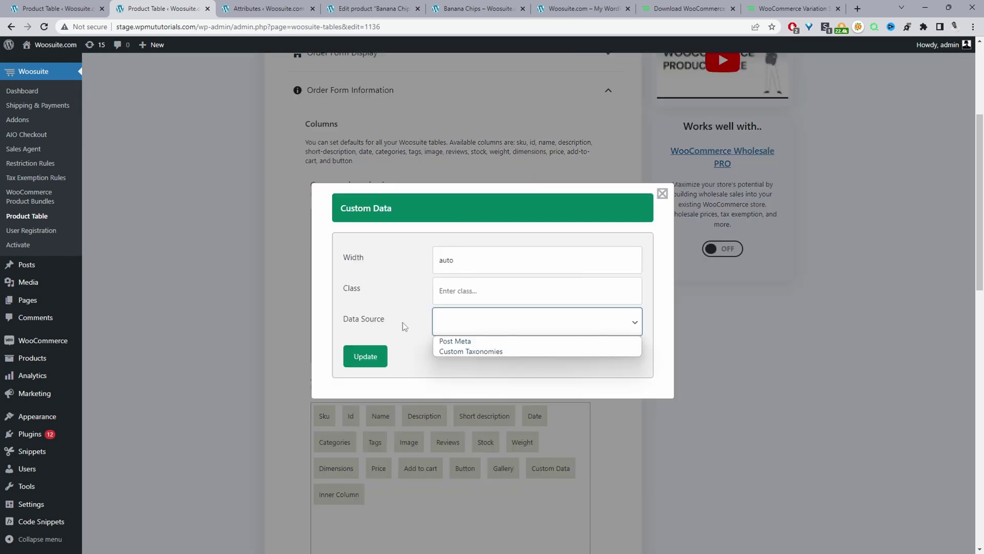
pyautogui.click(459, 352)
pyautogui.click(458, 357)
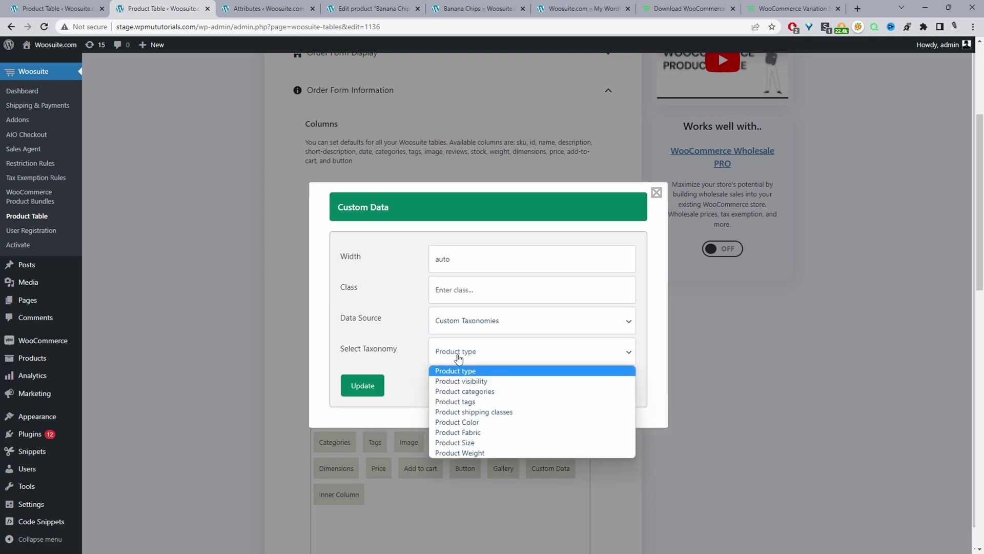
pyautogui.click(456, 453)
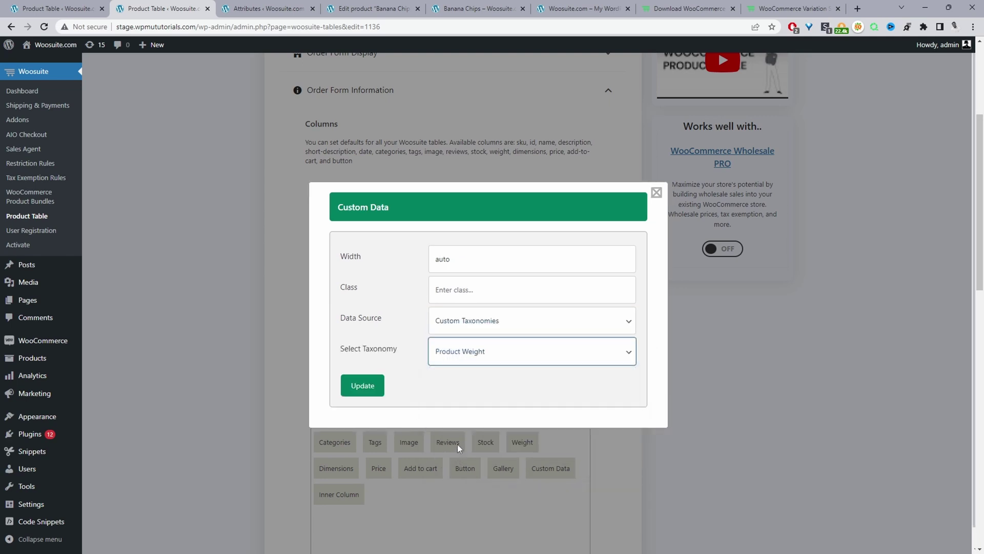
pyautogui.click(364, 389)
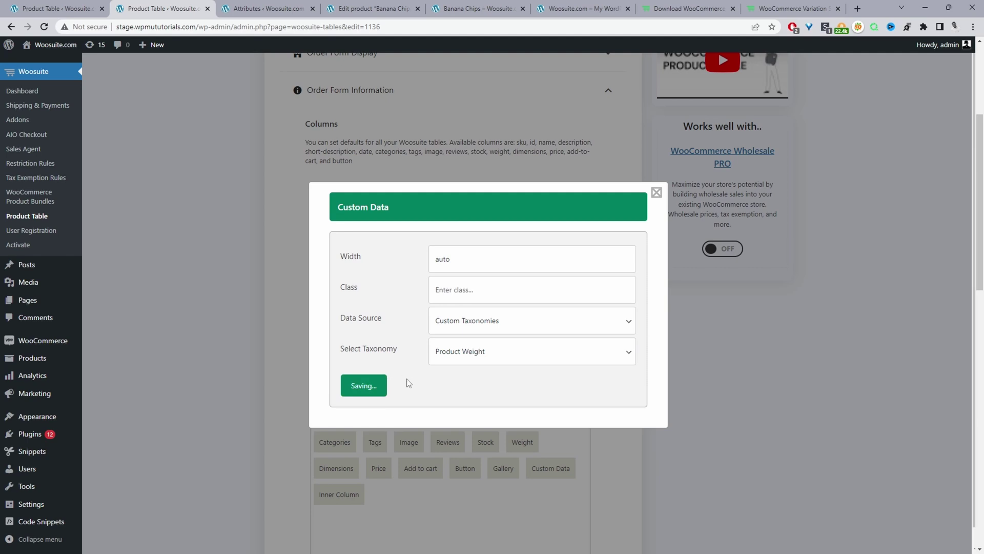
pyautogui.click(656, 193)
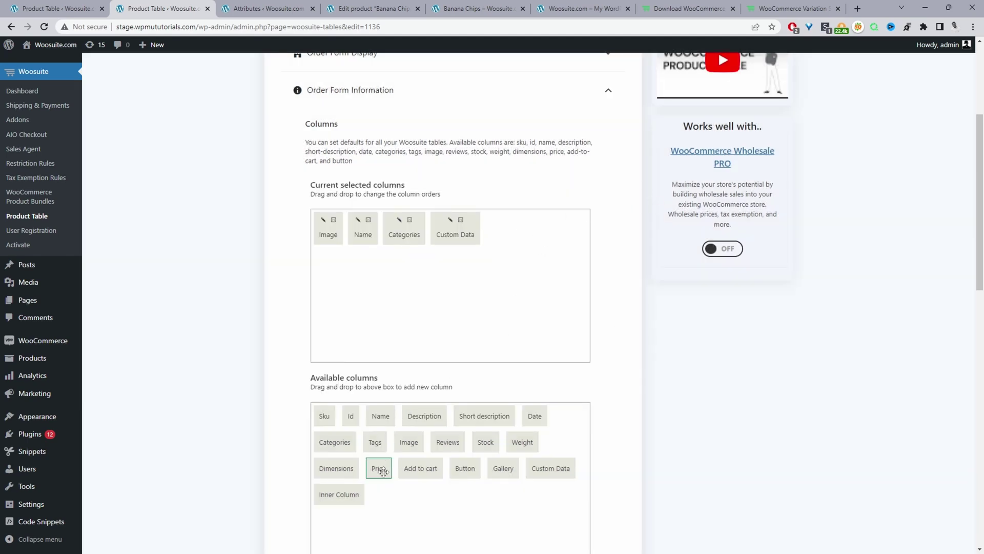
# Add the Price and Add to cart columns, and relabel the Name column as "Product".
pyautogui.moveTo(378, 467); pyautogui.dragTo(500, 282)
pyautogui.moveTo(430, 457); pyautogui.dragTo(536, 256)
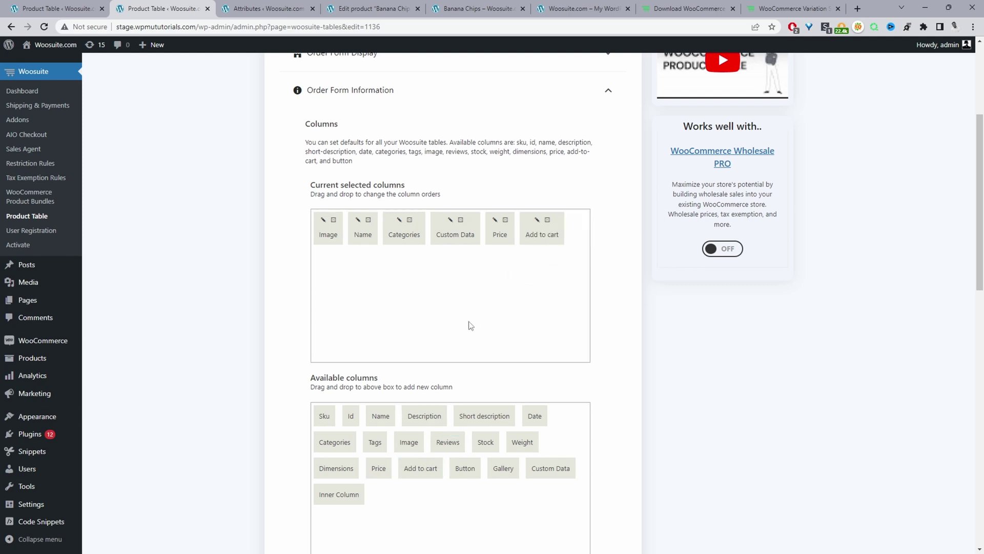
pyautogui.click(359, 220)
pyautogui.click(483, 257)
pyautogui.doubleClick(484, 257)
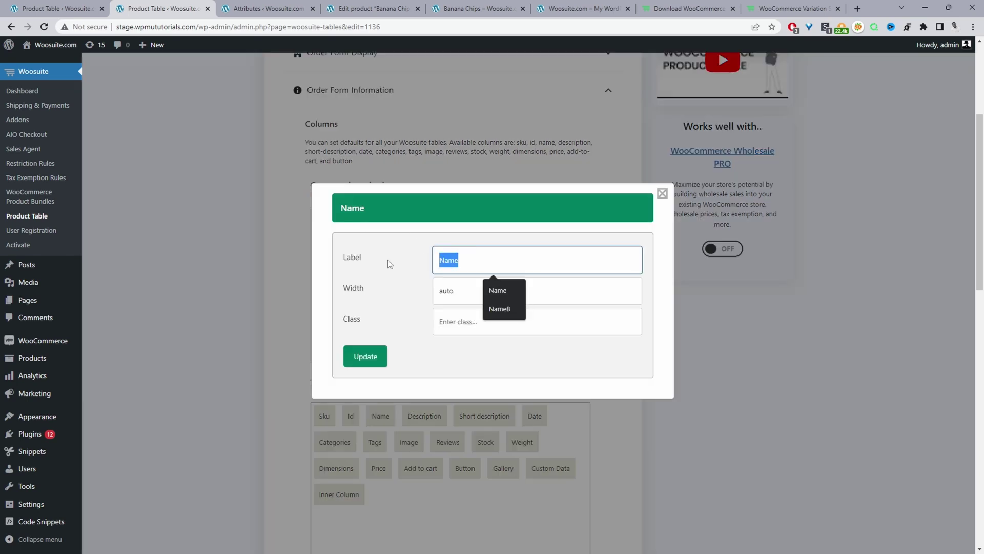
pyautogui.write('Pro')
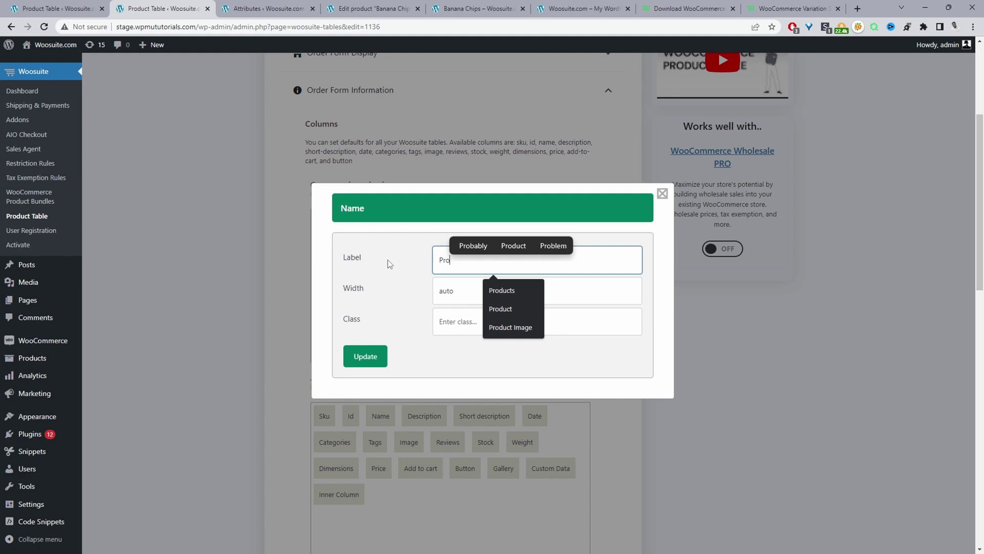
pyautogui.write('duct')
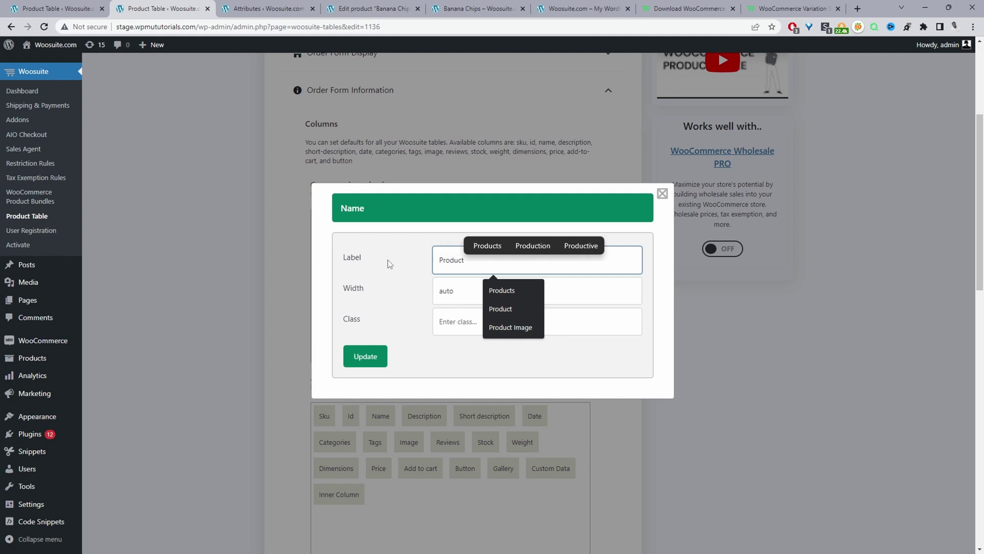
pyautogui.click(376, 357)
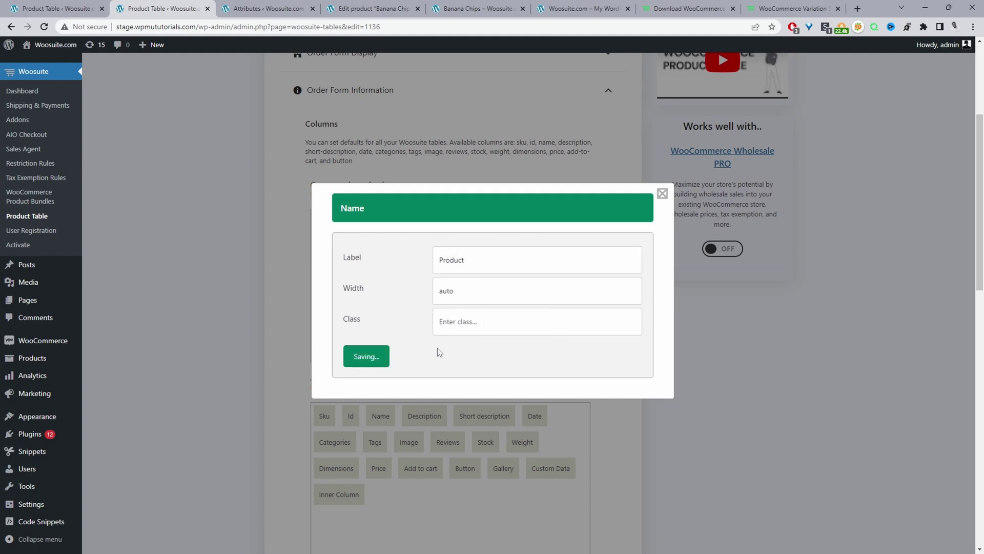
pyautogui.click(662, 193)
# Check the table's image size setting and turn on the image lightbox for product images.
pyautogui.scroll(-5, 581, 314)
pyautogui.scroll(3, 582, 316)
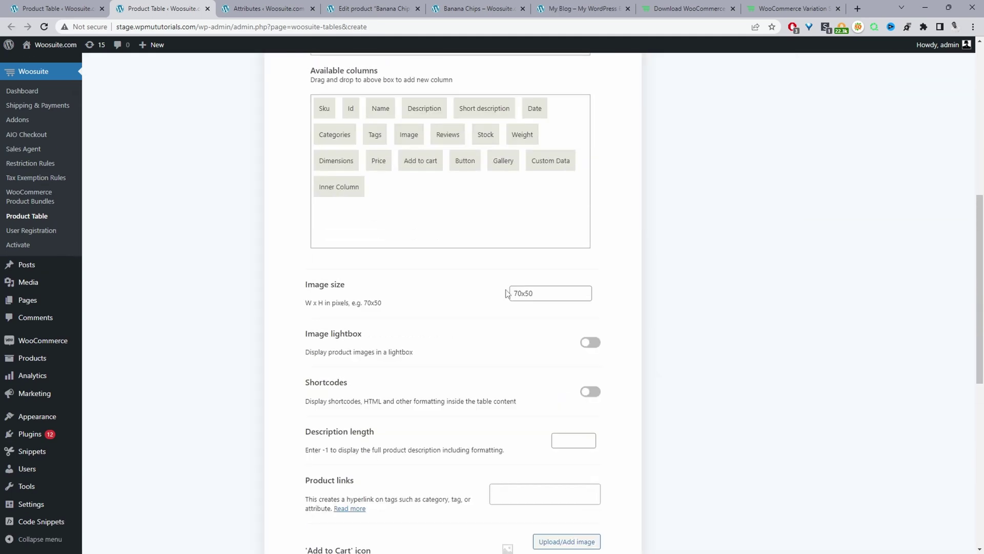
pyautogui.scroll(-2, 510, 292)
pyautogui.scroll(1, 508, 290)
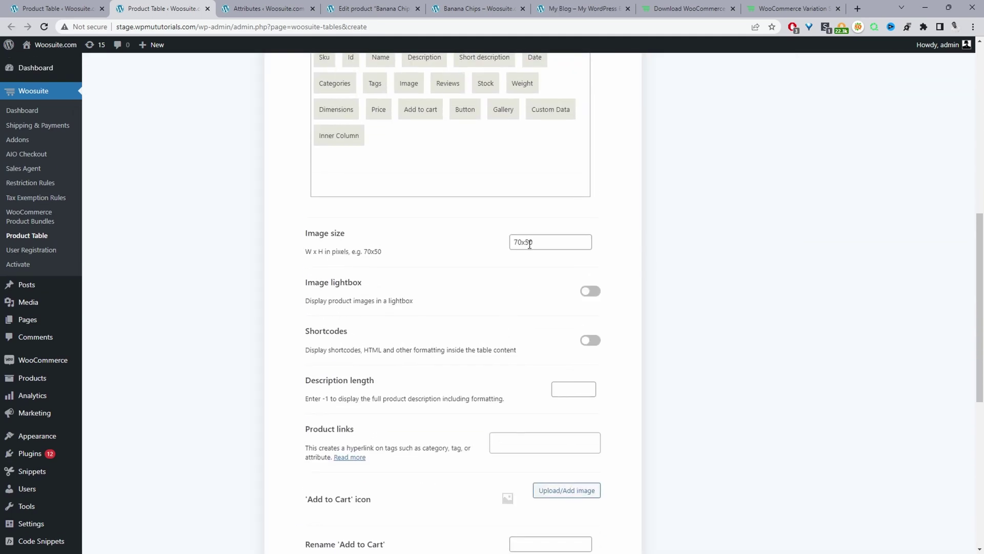
pyautogui.moveTo(519, 243); pyautogui.dragTo(508, 246)
pyautogui.click(589, 291)
pyautogui.scroll(-5, 615, 292)
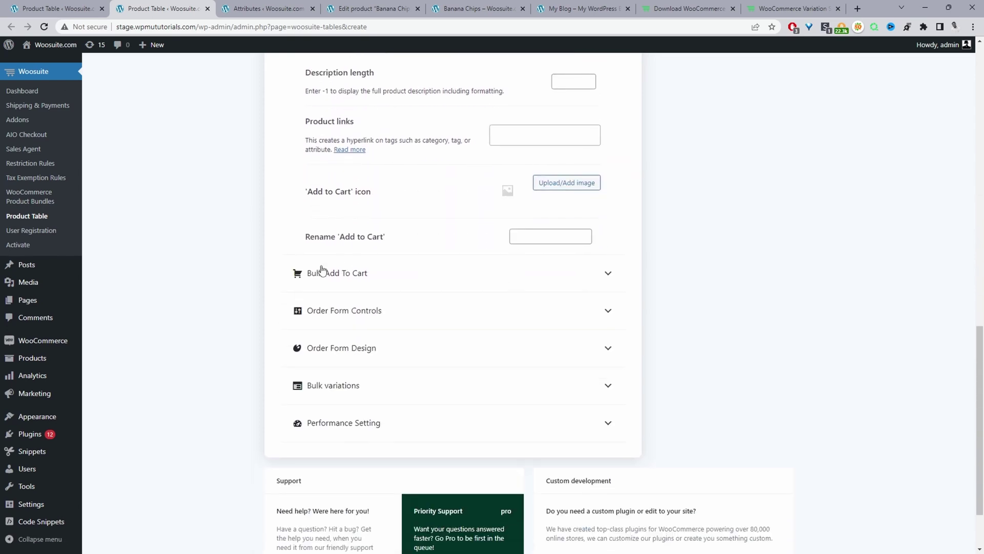
# Under Bulk Add To Cart, set the add to cart button display to Button and checkbox.
pyautogui.click(343, 281)
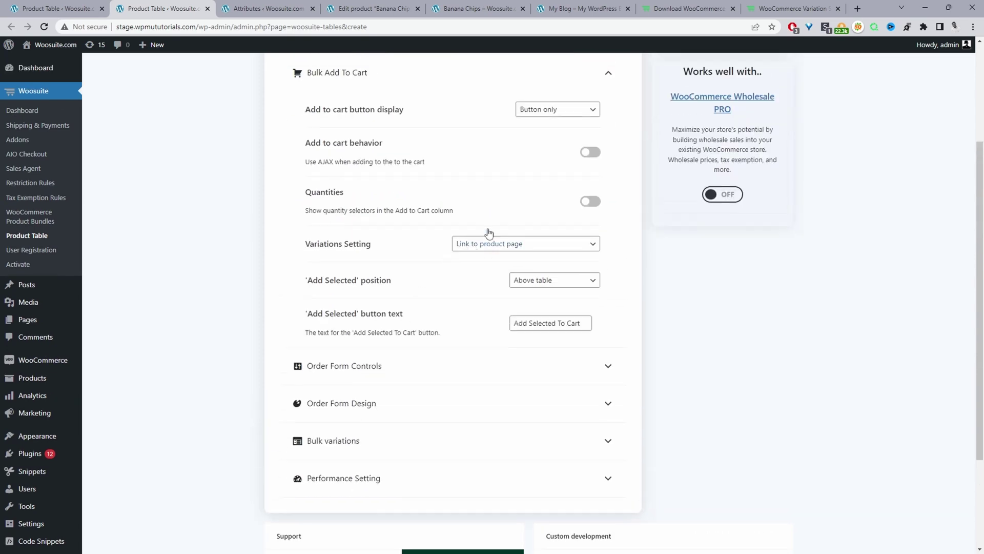
pyautogui.scroll(1, 528, 179)
pyautogui.click(561, 148)
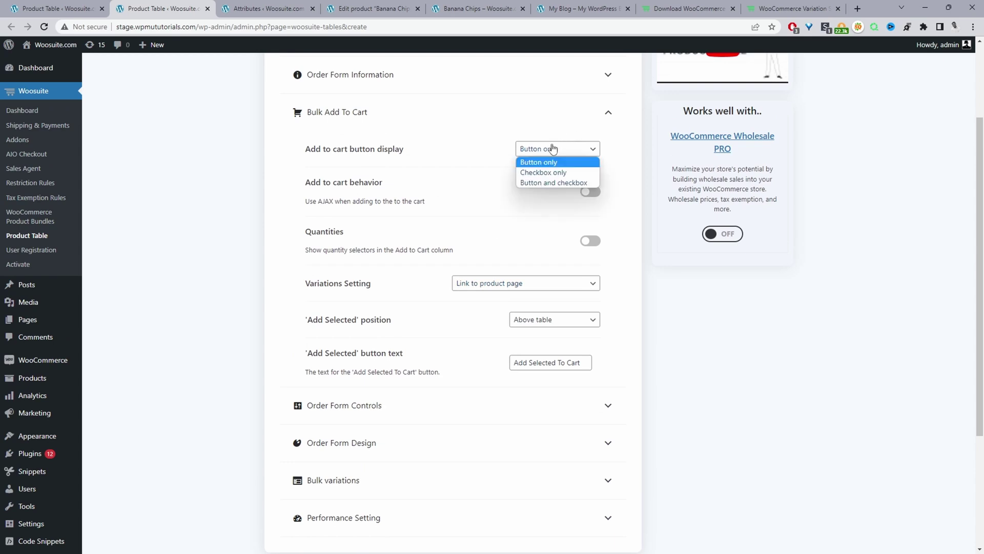
pyautogui.click(546, 184)
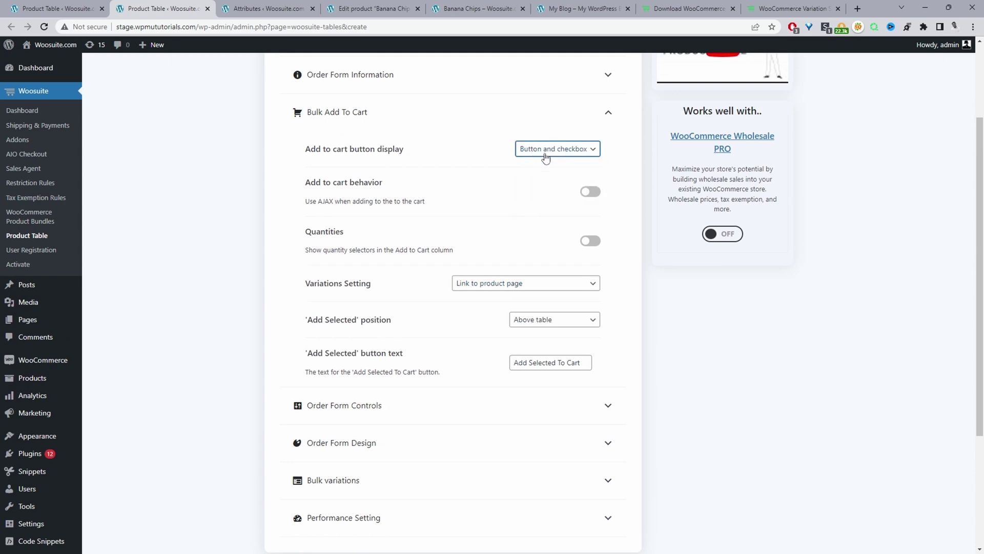
# Enable AJAX add to cart and quantity selectors, and set the Variations Setting to "Dropdown lists in add to cart column".
pyautogui.click(590, 191)
pyautogui.click(590, 241)
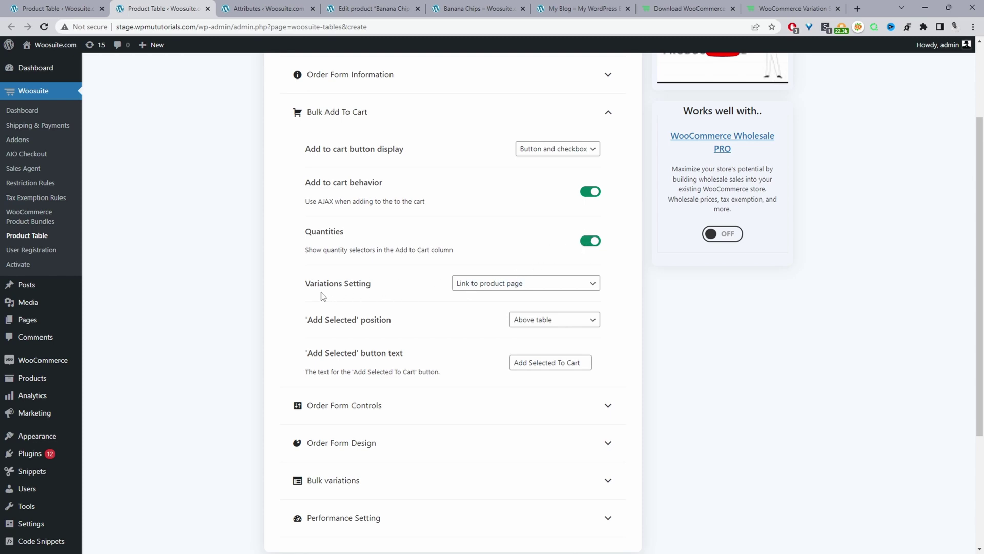
pyautogui.click(506, 289)
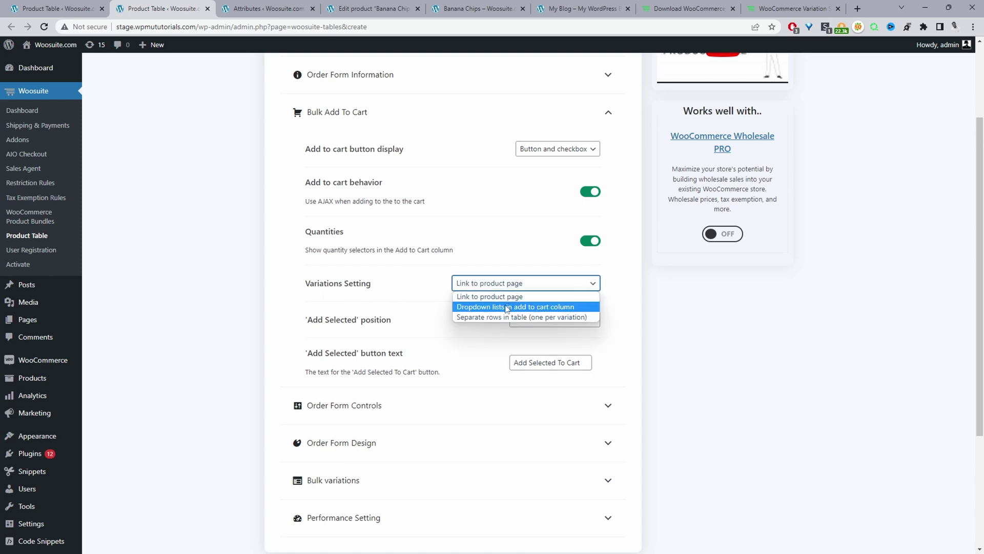
pyautogui.click(505, 306)
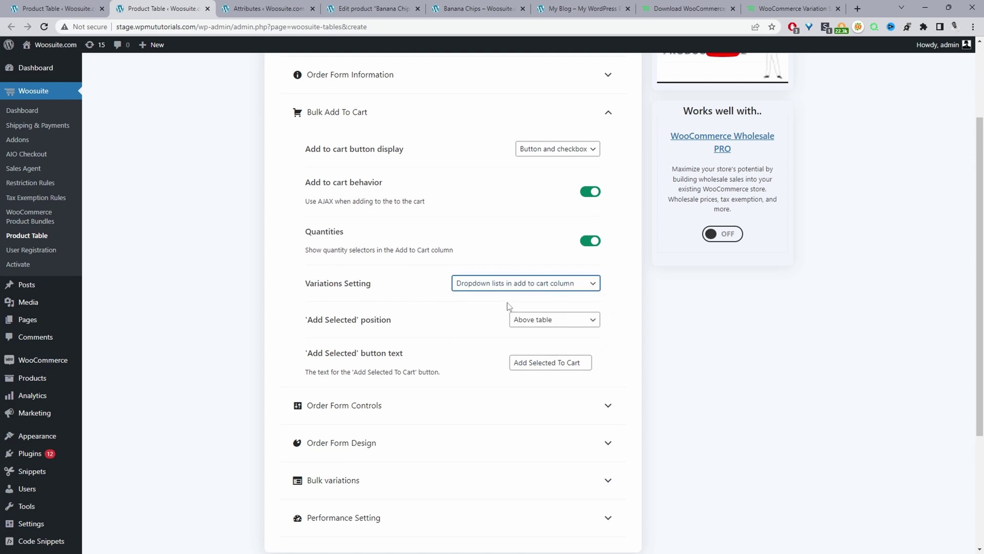
# Set the 'Add Selected' position to "Above and below table".
pyautogui.scroll(-3, 320, 164)
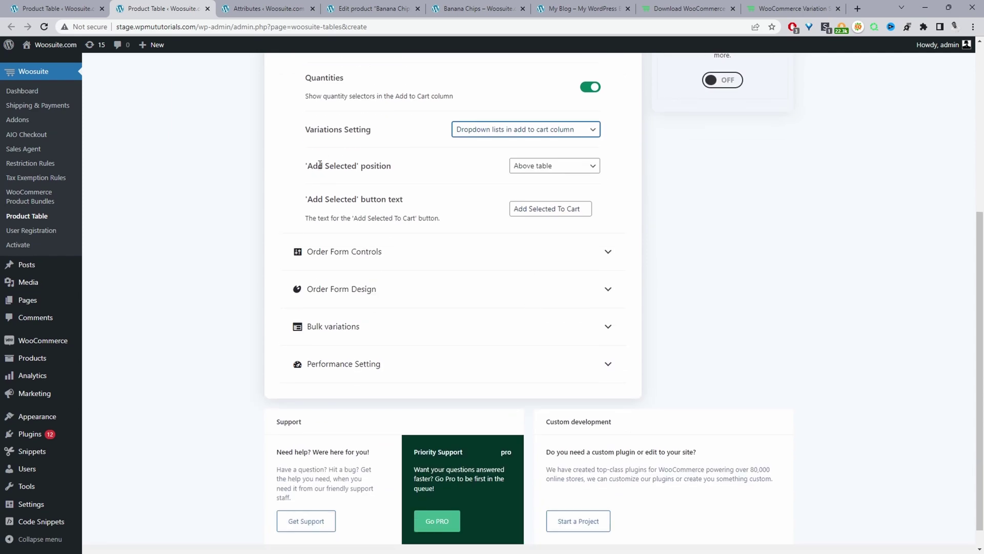
pyautogui.click(543, 169)
pyautogui.click(543, 200)
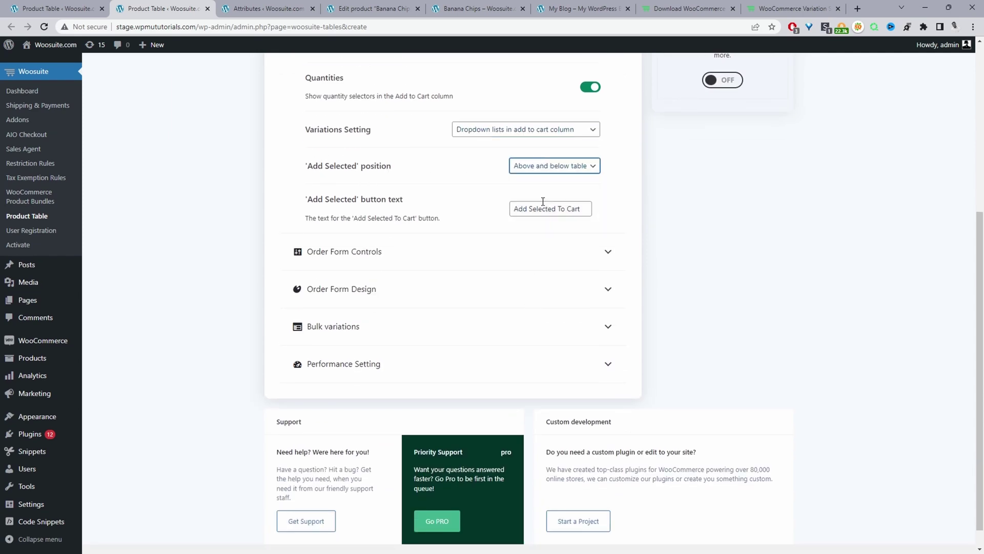
# Check the 'Add Selected To Cart' buttons on the live shop table, and return to the button text setting.
pyautogui.click(472, 8)
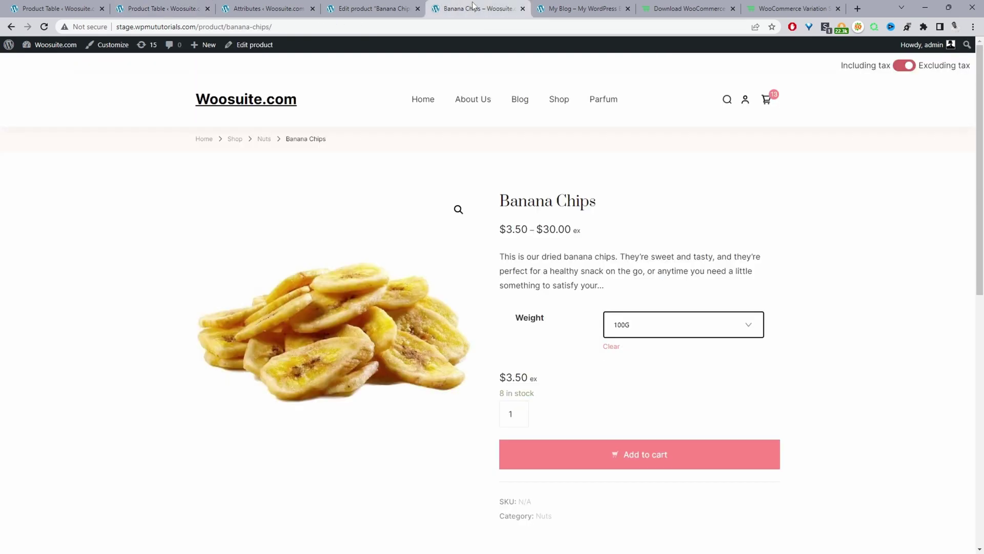
pyautogui.hotkey('ctrl', 'Tab')
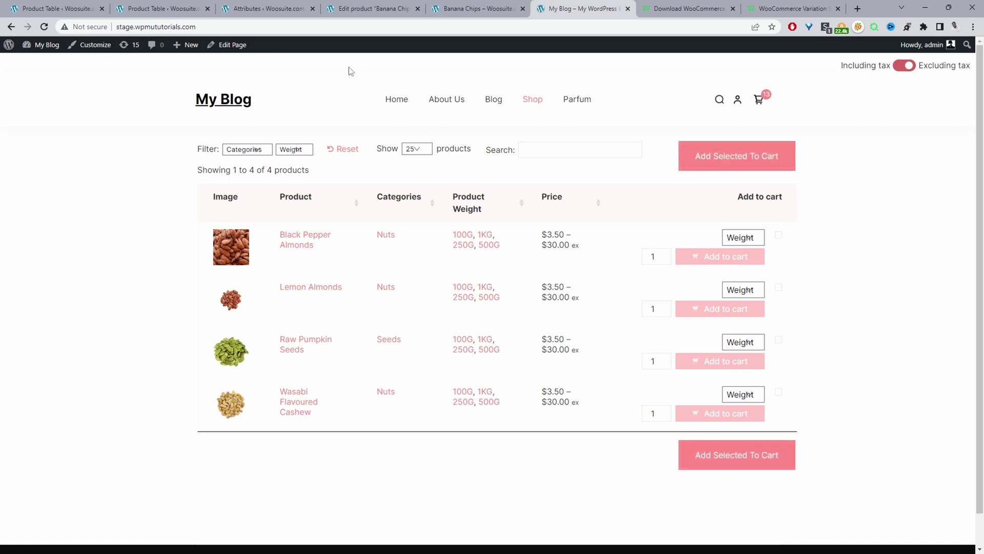
pyautogui.click(200, 11)
pyautogui.moveTo(547, 214); pyautogui.dragTo(597, 217)
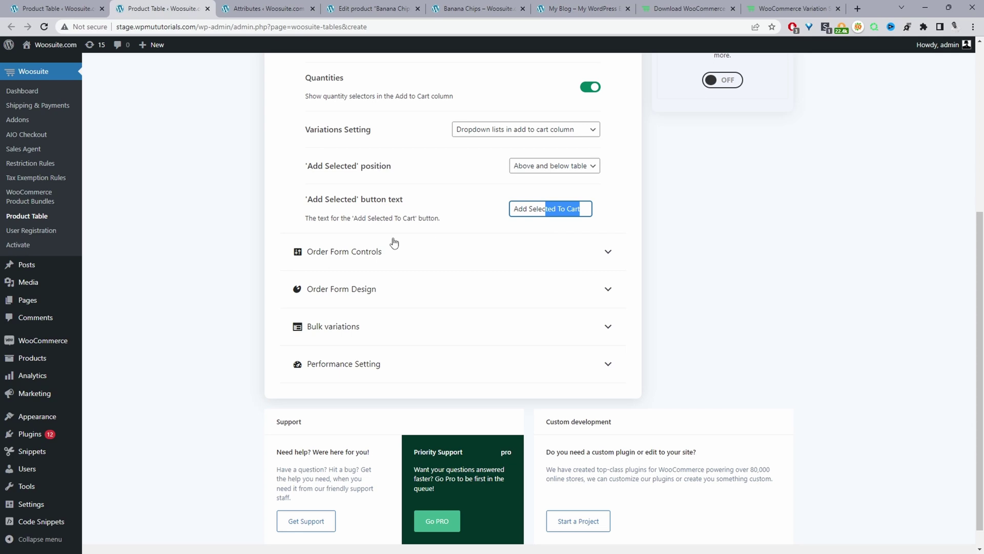
# Under Order Form Controls, set Product filters to "Show based on columns in table".
pyautogui.click(351, 252)
pyautogui.scroll(-2, 659, 292)
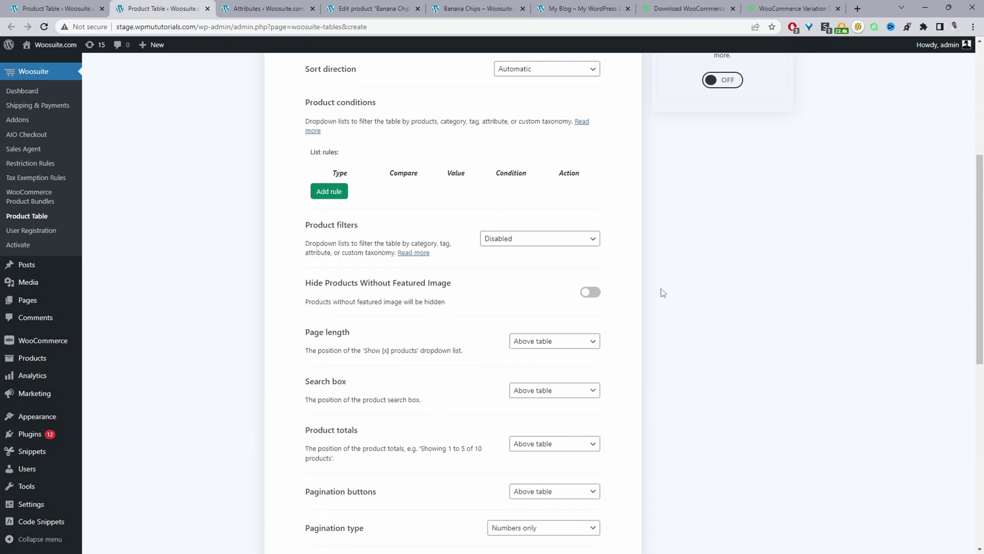
pyautogui.scroll(2, 569, 286)
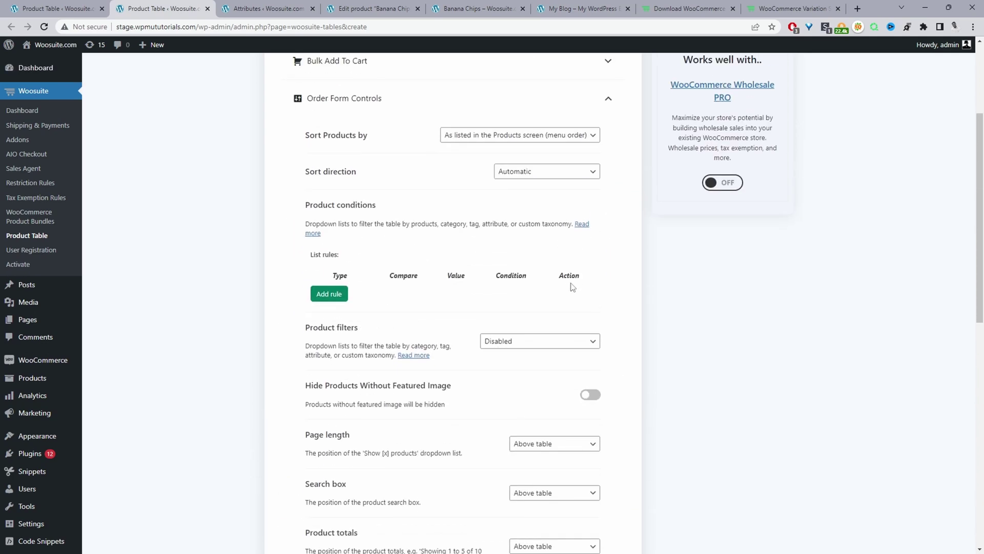
pyautogui.scroll(-1, 573, 287)
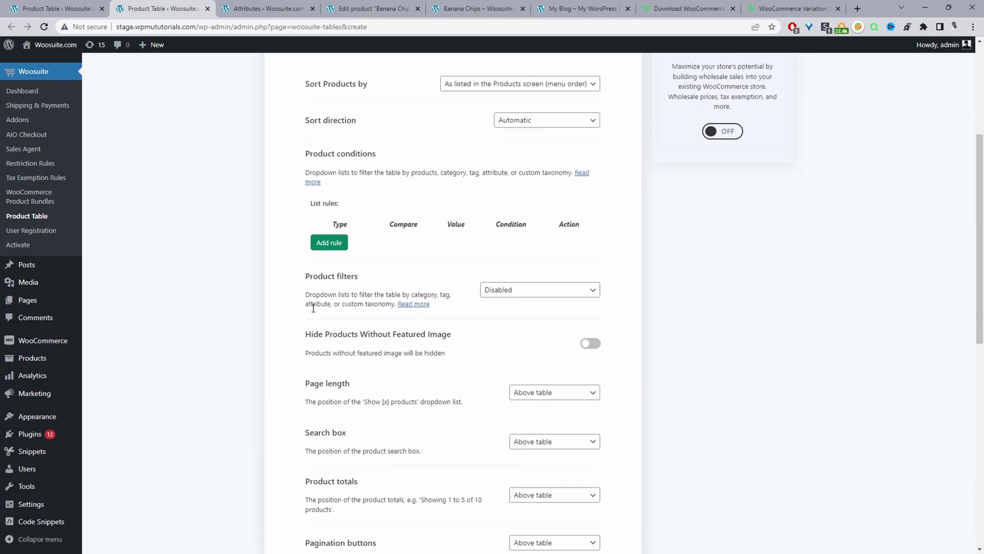
pyautogui.click(527, 292)
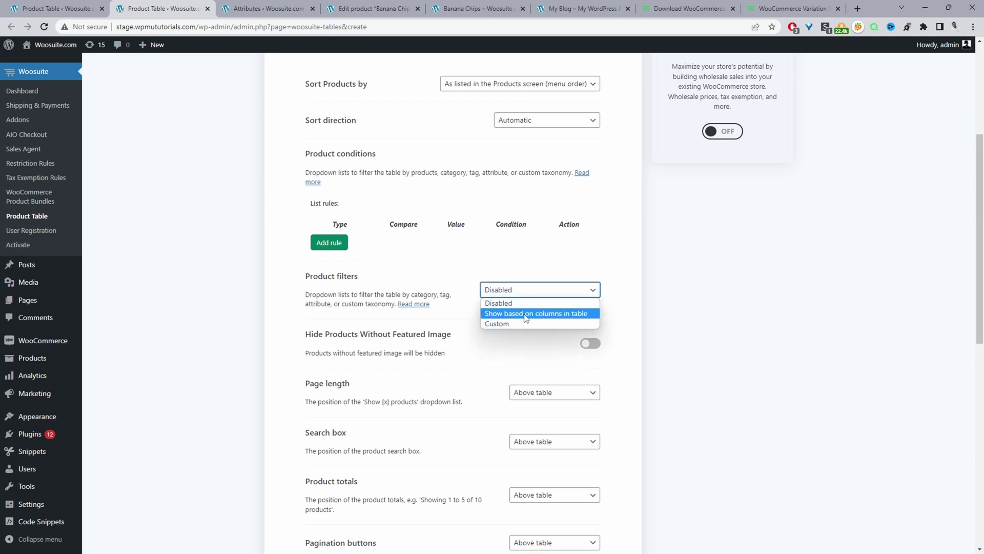
pyautogui.click(527, 313)
pyautogui.click(533, 297)
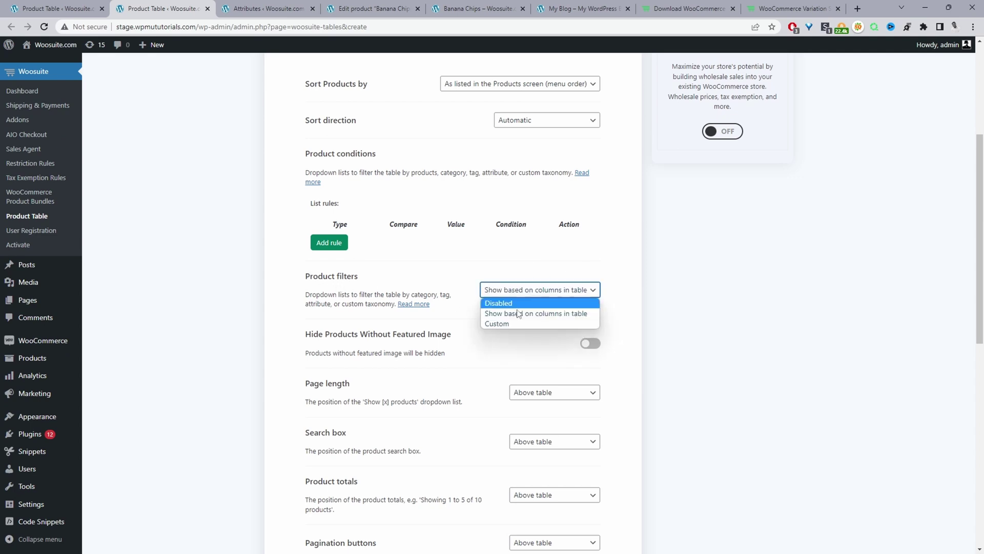
pyautogui.click(637, 259)
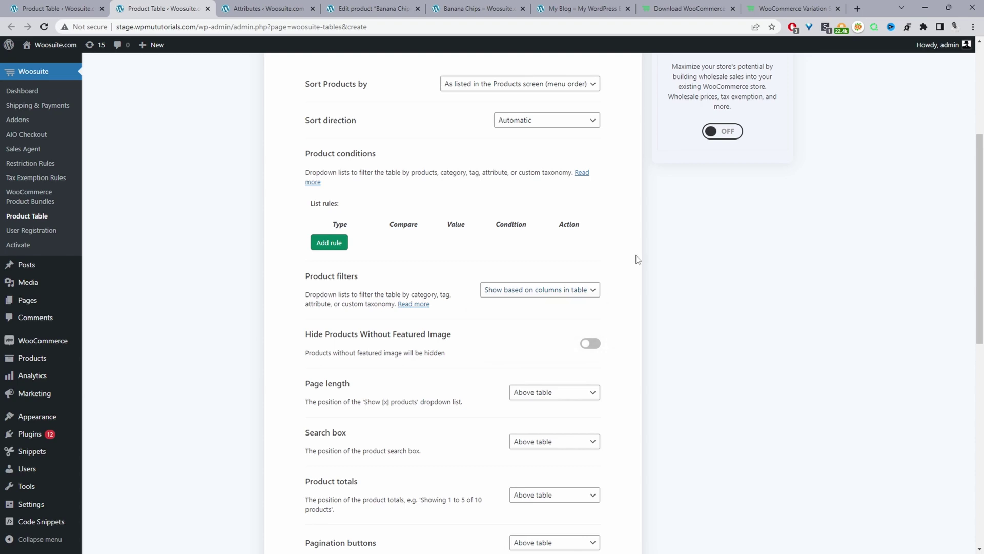
# Enable the Reset button above the table.
pyautogui.scroll(-5, 533, 323)
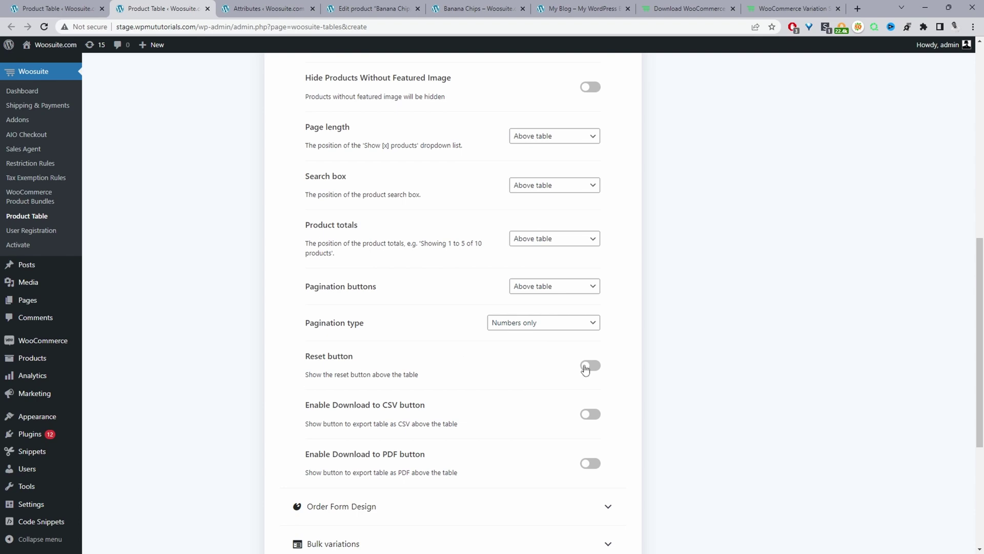
pyautogui.click(585, 368)
# Review the Order Form Design options and save the new product table.
pyautogui.scroll(-4, 492, 358)
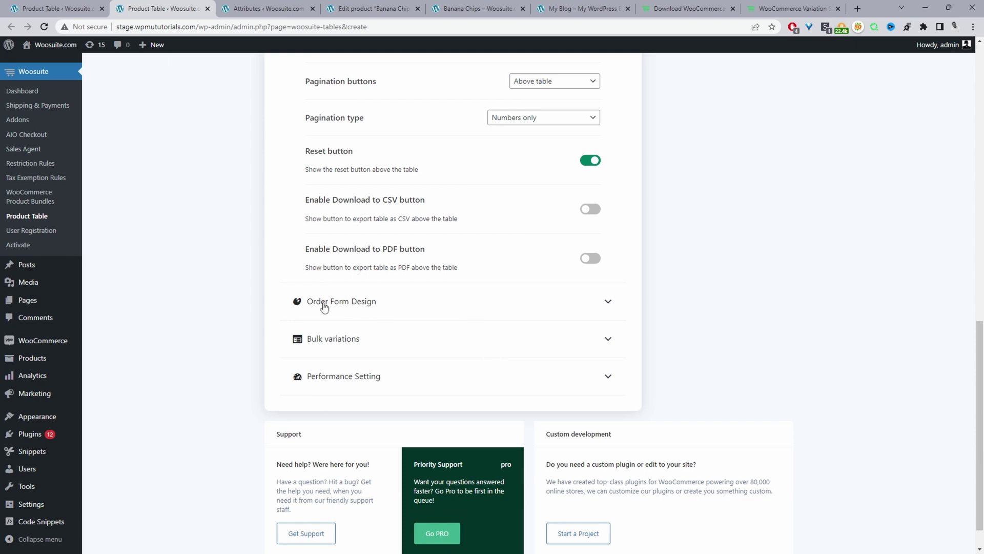
pyautogui.click(344, 309)
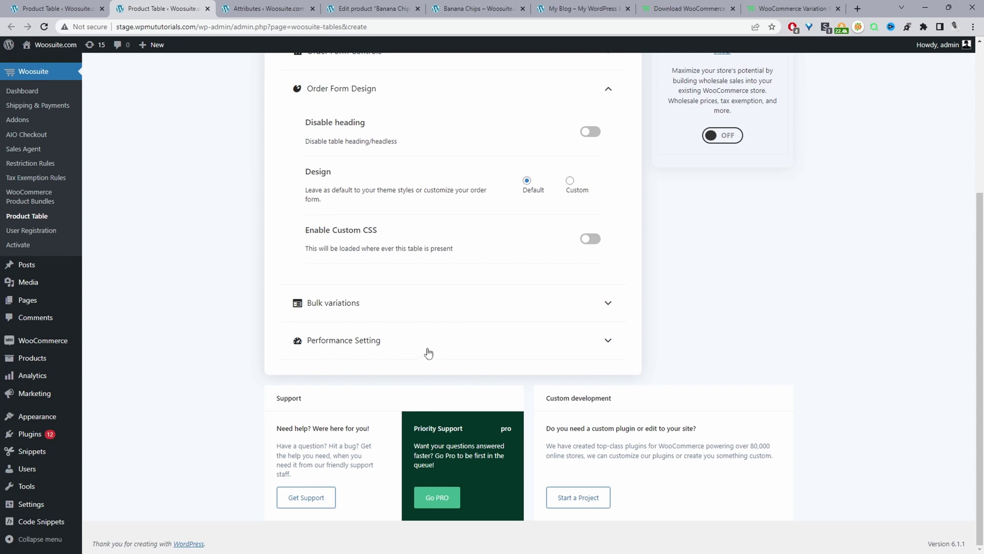
pyautogui.scroll(4, 697, 415)
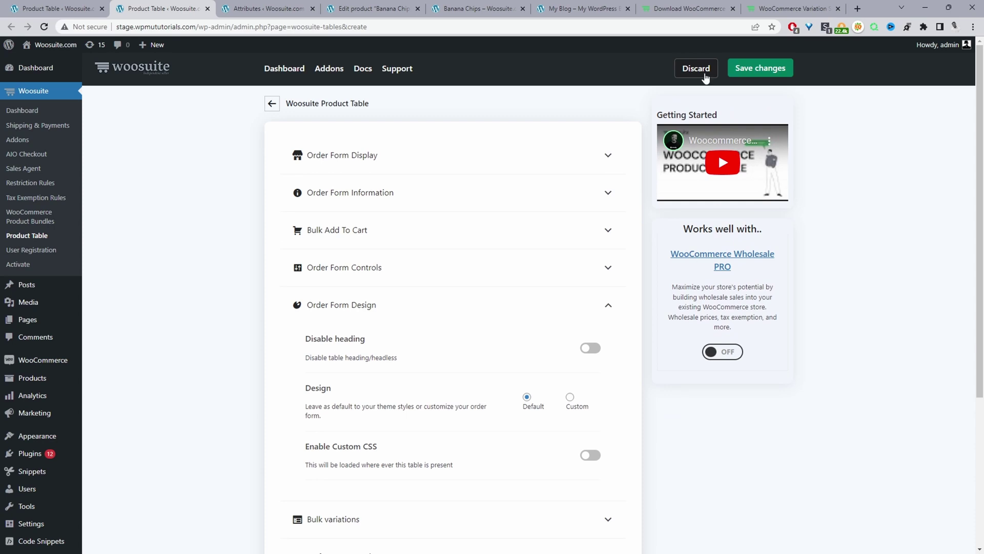
pyautogui.click(760, 69)
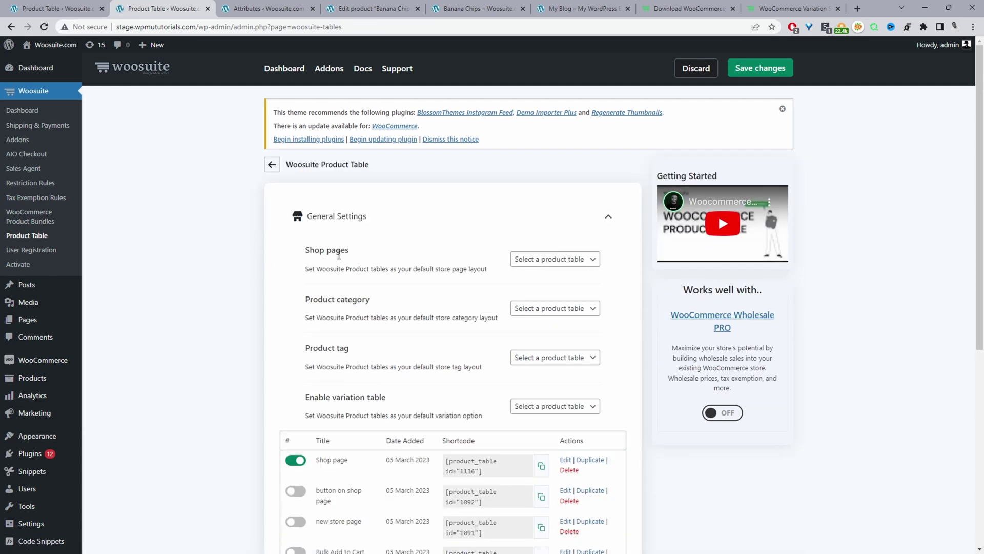
# Assign the "Shop page" table to Shop pages, Product category and Product tag, and save the changes.
pyautogui.click(564, 261)
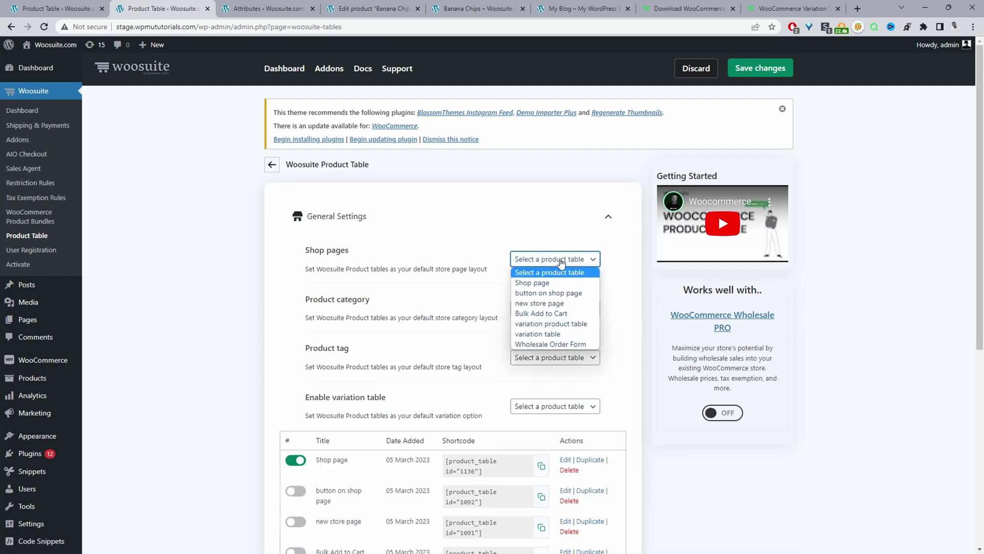
pyautogui.click(542, 284)
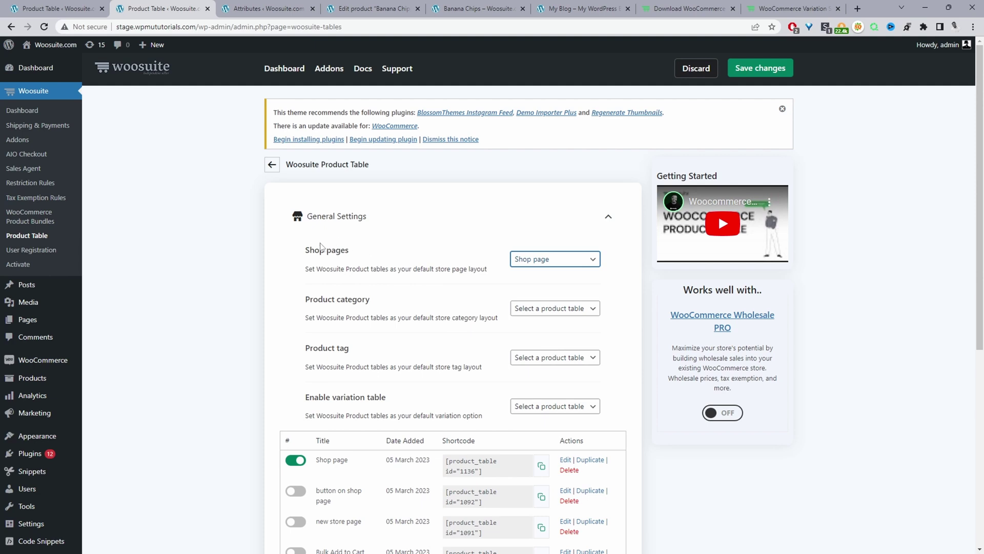
pyautogui.click(550, 309)
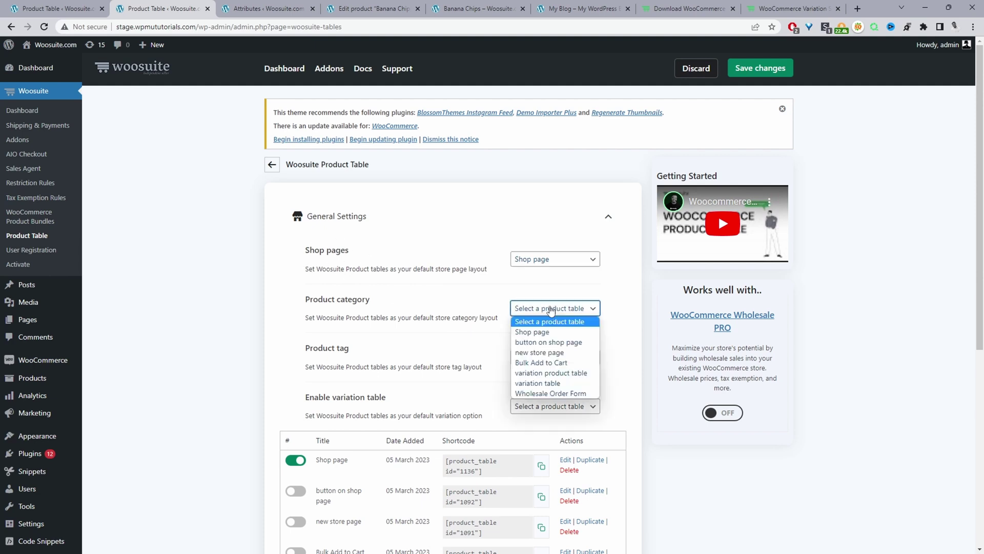
pyautogui.click(533, 331)
pyautogui.click(552, 359)
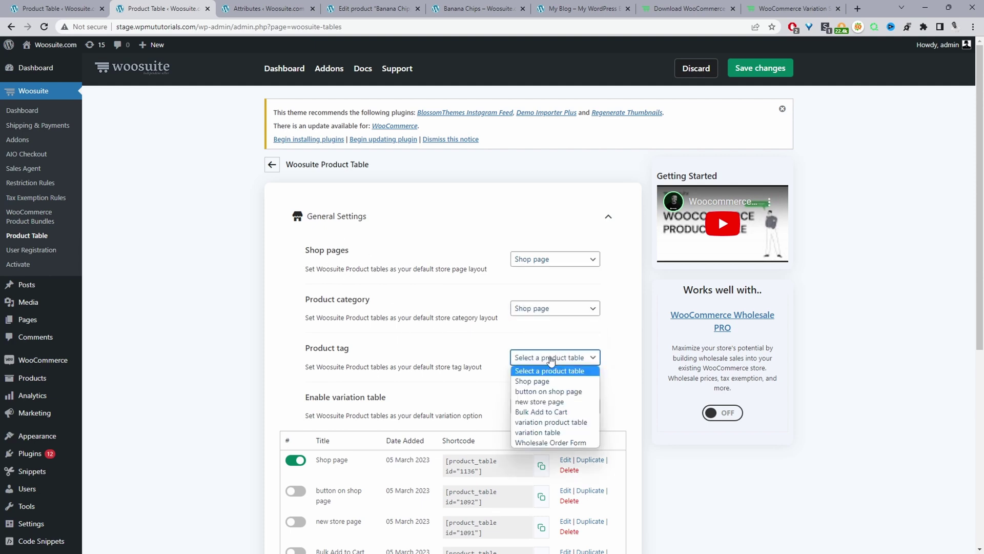
pyautogui.click(540, 382)
pyautogui.click(751, 76)
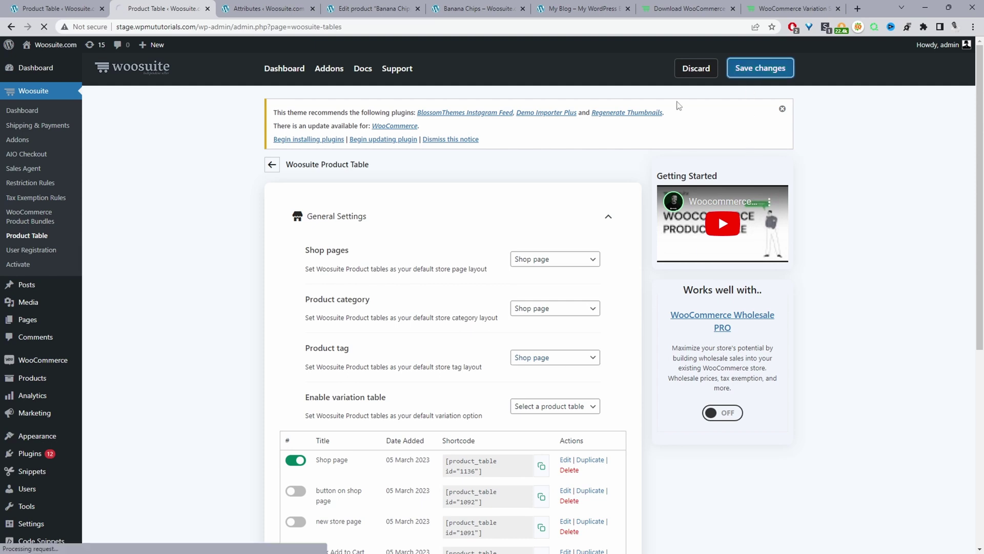
# Reload the live shop page and select the 1KG weight for Banana Chips in the product table.
pyautogui.hotkey('ctrl', '6')
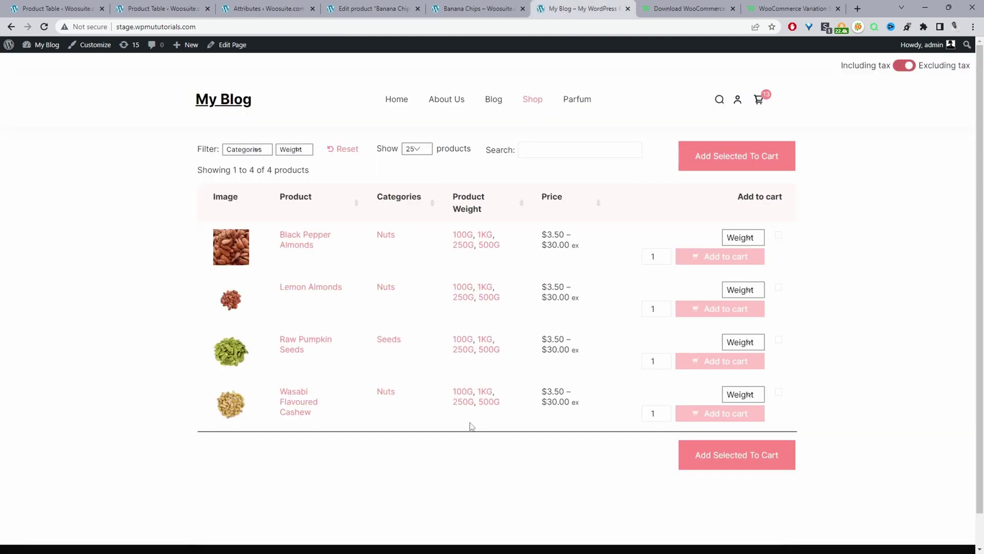
pyautogui.click(54, 30)
pyautogui.press('Return')
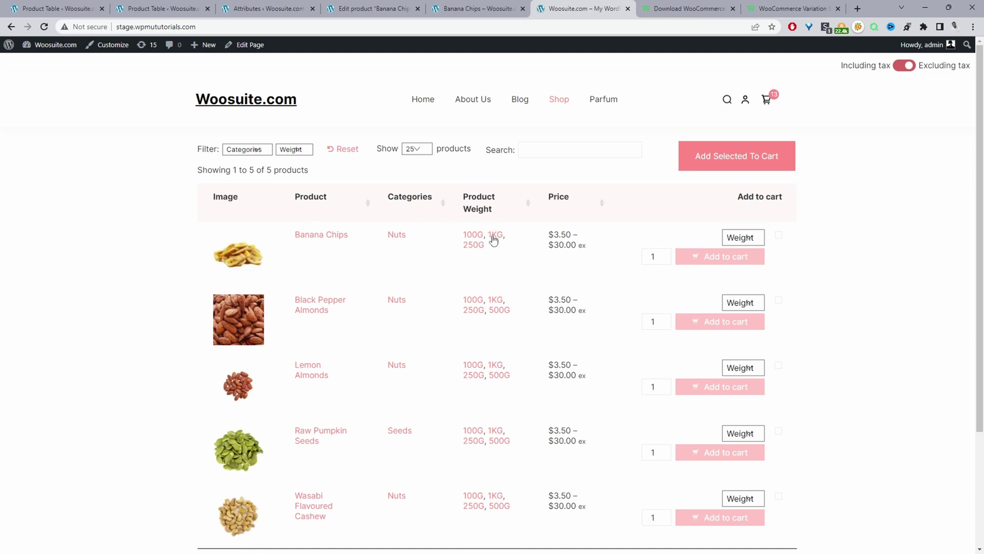
pyautogui.click(738, 238)
pyautogui.click(736, 272)
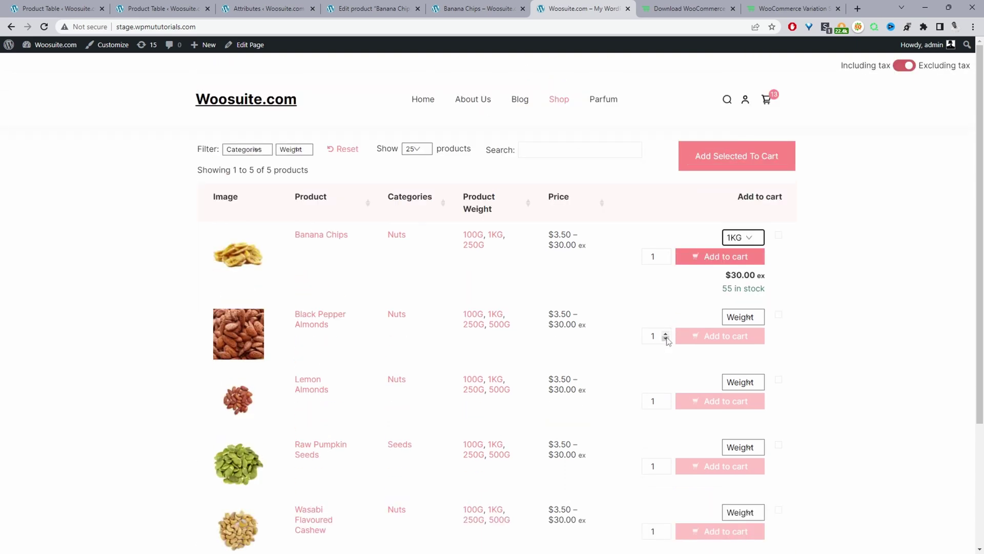
# Filter the shop table by the Seeds category, and set the Categories filter back to all categories.
pyautogui.click(258, 153)
pyautogui.click(241, 177)
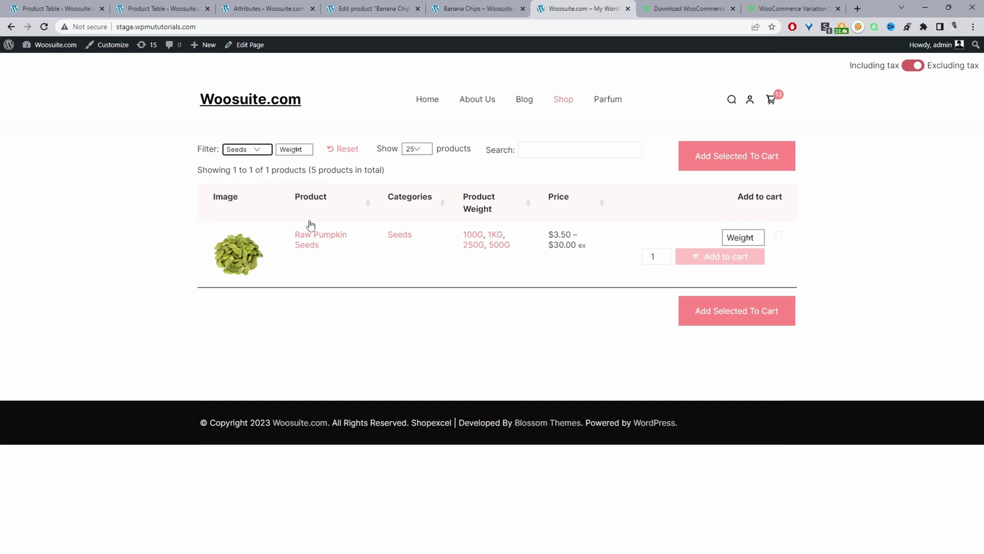
pyautogui.click(258, 149)
pyautogui.click(241, 168)
pyautogui.click(250, 154)
pyautogui.click(243, 160)
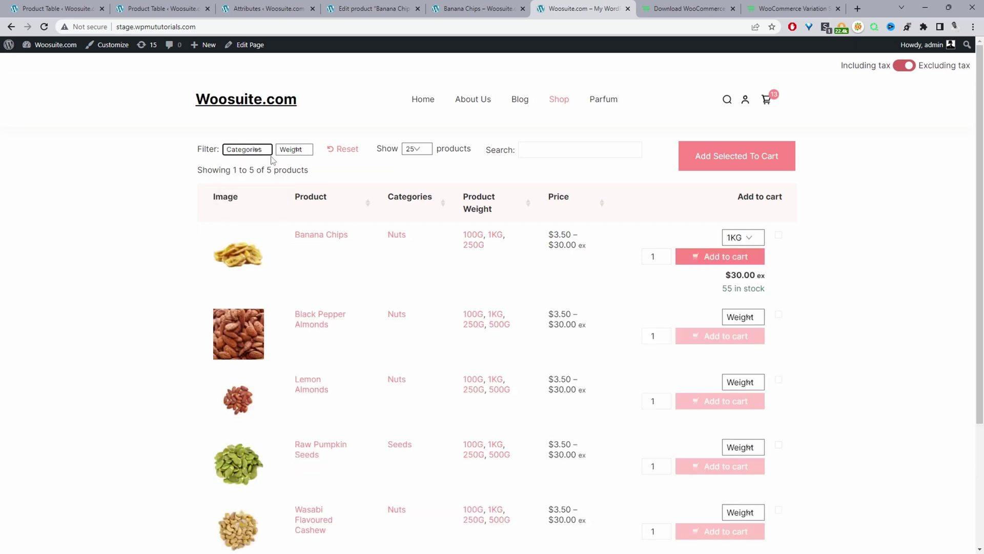
# Try the Weight filter on the shop table, and search its products for "ra".
pyautogui.click(292, 150)
pyautogui.click(291, 177)
pyautogui.click(540, 150)
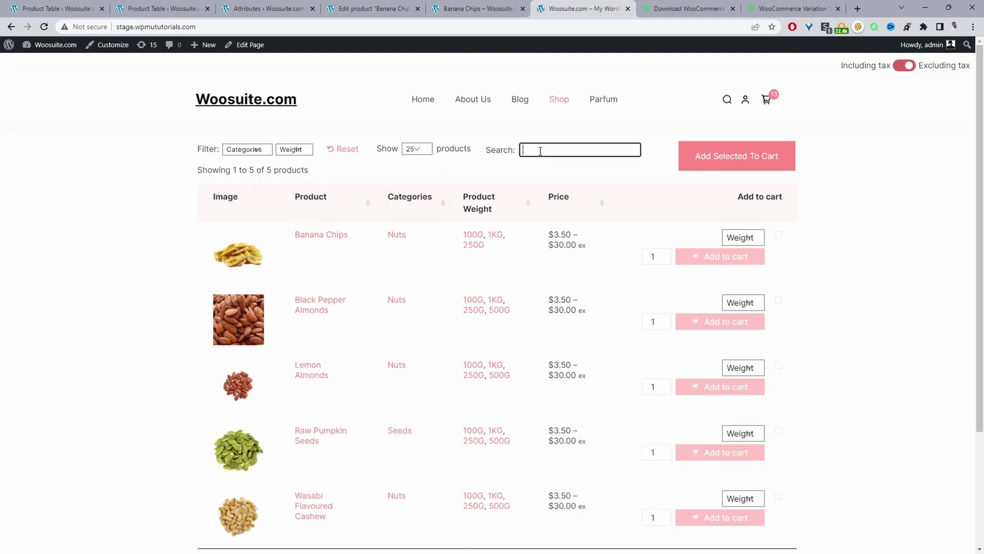
pyautogui.write('ra')
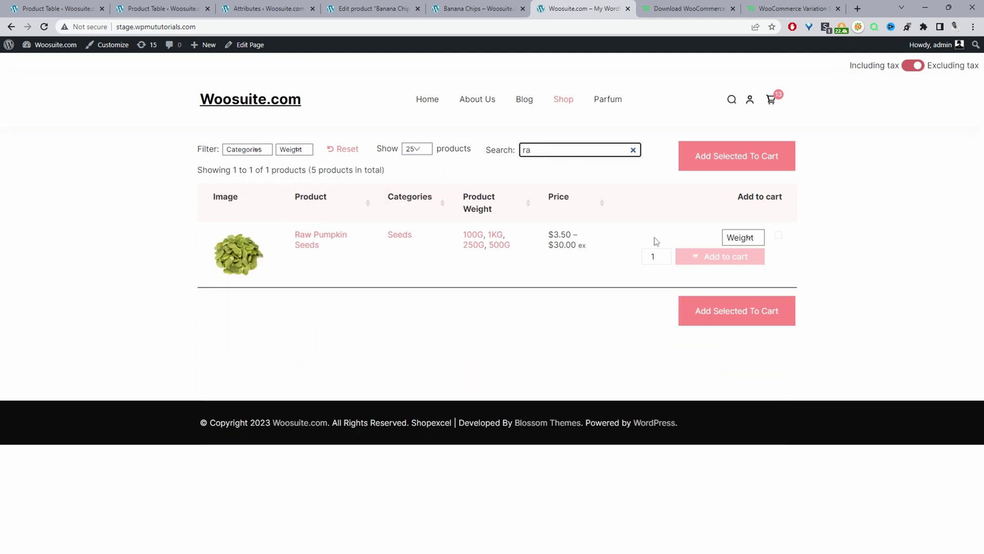